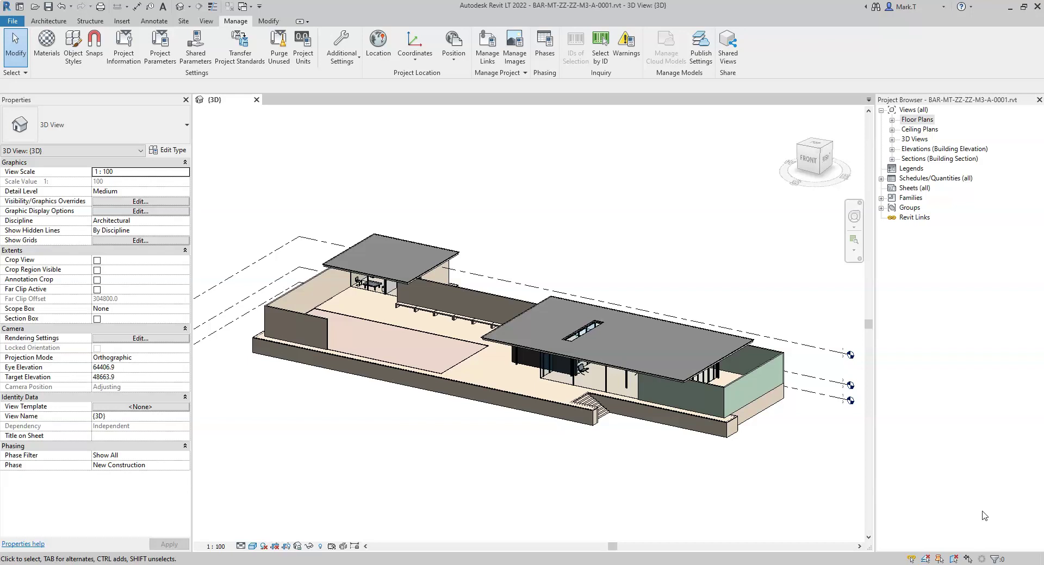
left_click(959, 513)
left_click(959, 514)
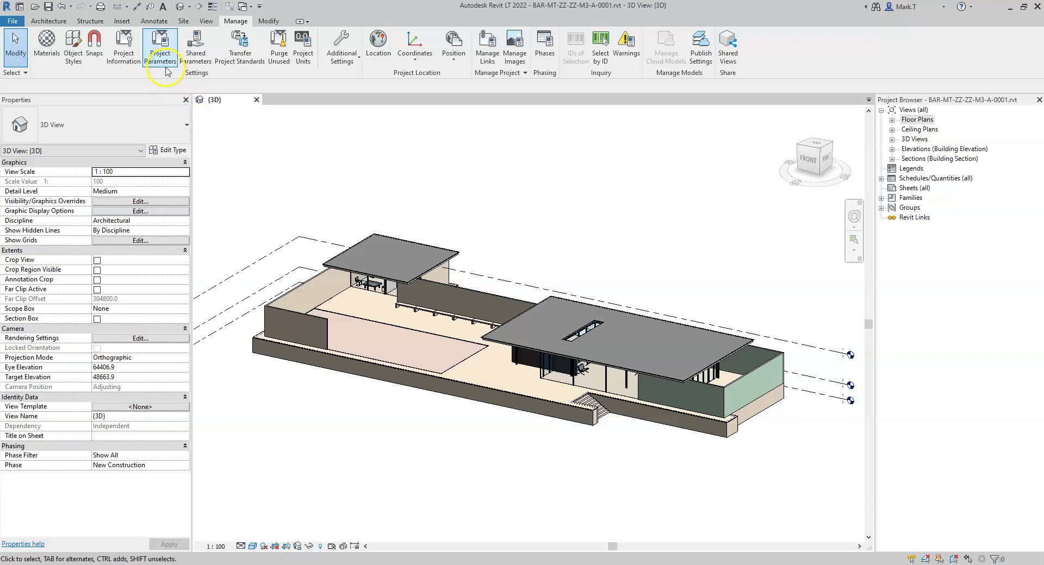
- Review the properties of the Classification_Uniclass_Entity project parameter without changing them
left_click(158, 53)
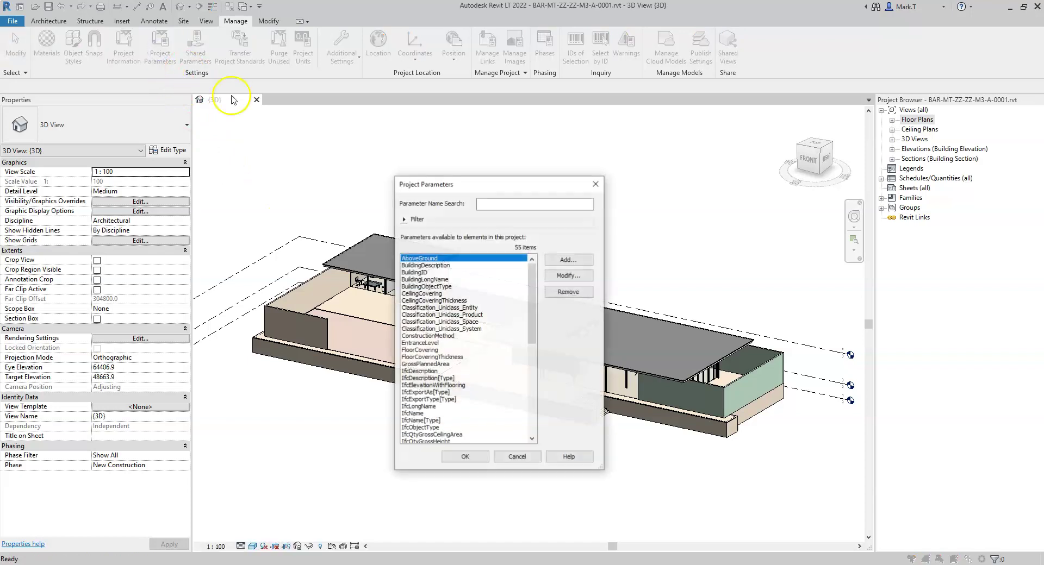
left_click(469, 307)
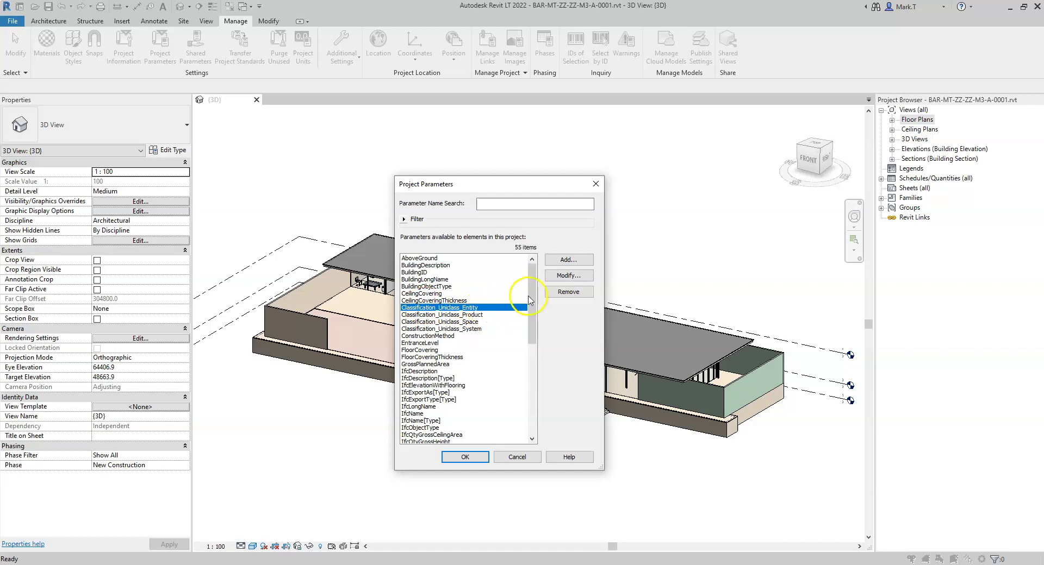
left_click(562, 277)
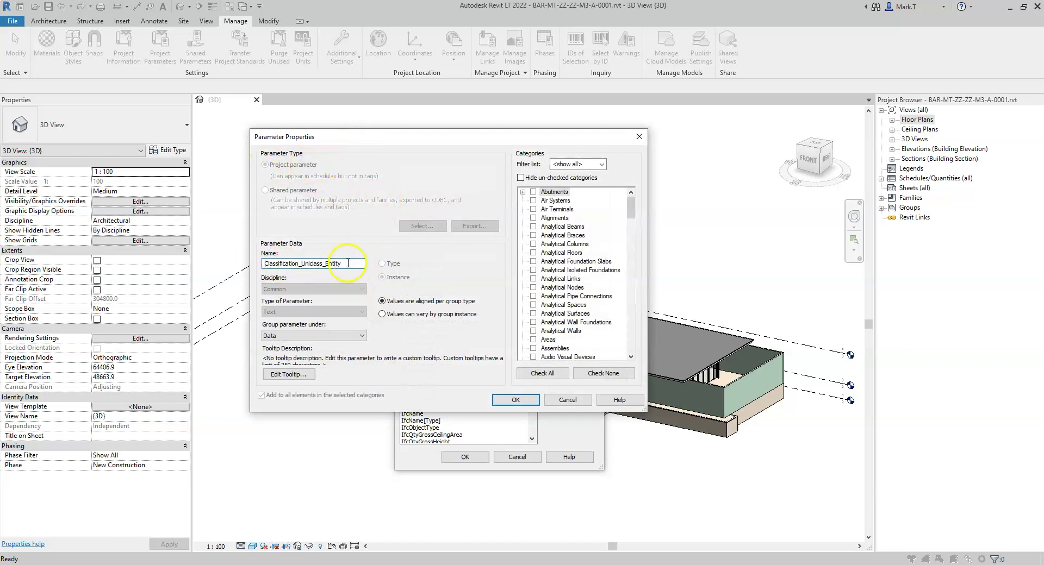
left_click_drag(469, 142, 526, 194)
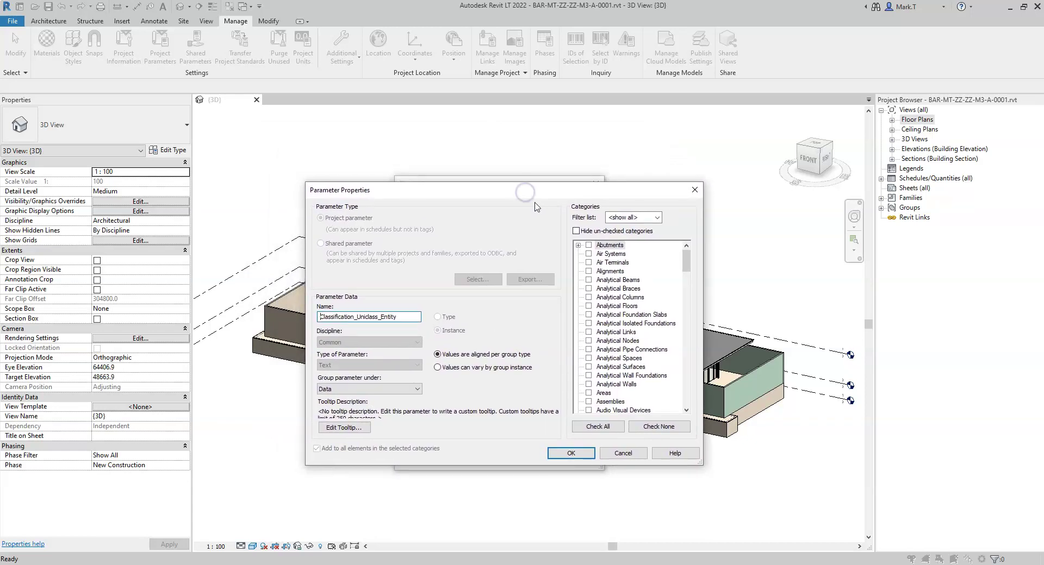
left_click(623, 453)
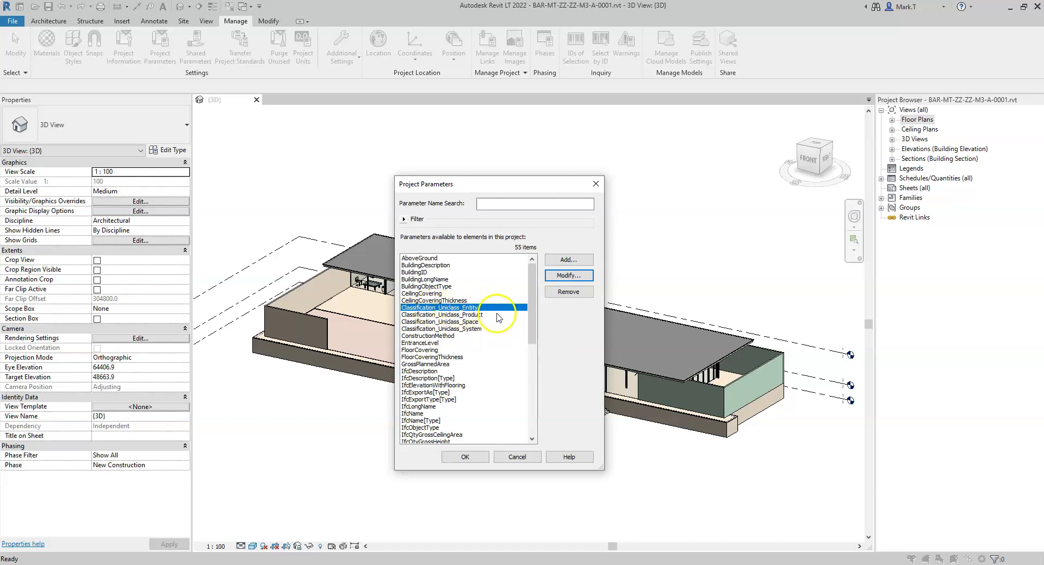
- Look through the Uniclass Product, Space and System classification entries in the project parameters list and close it
left_click(419, 316)
left_click(412, 322)
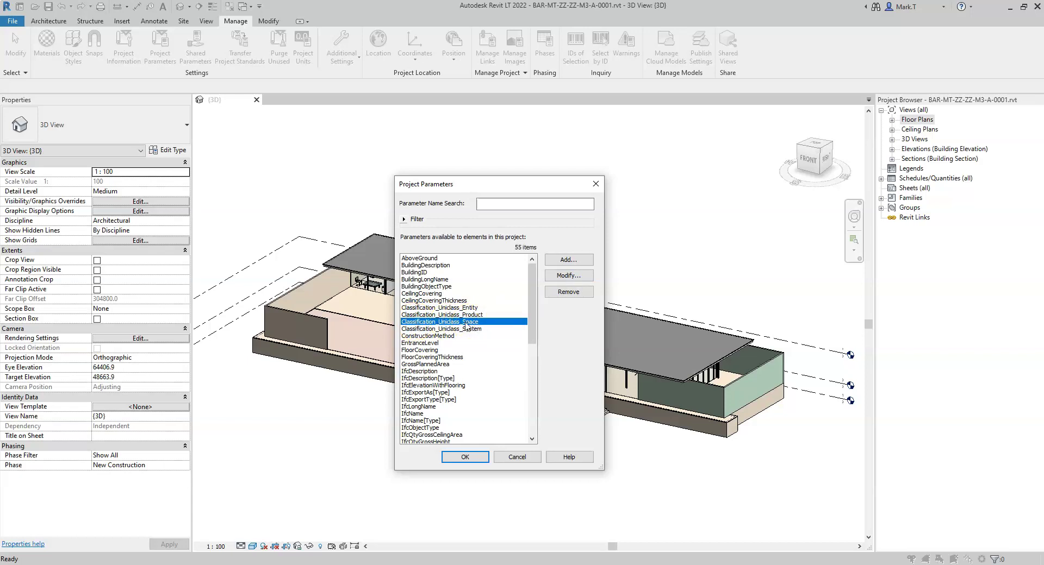
left_click(441, 329)
left_click(474, 330)
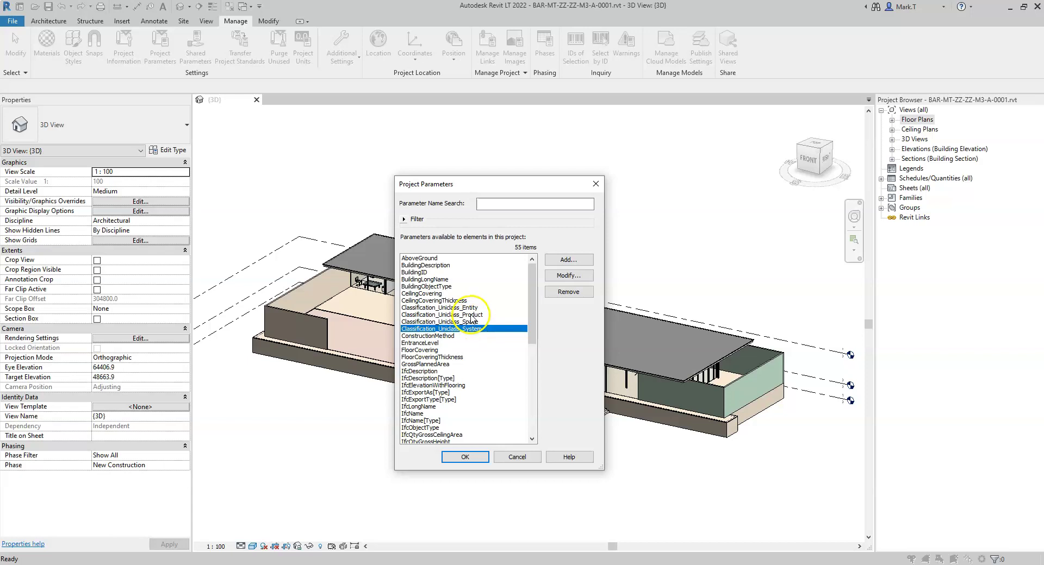
left_click(455, 316)
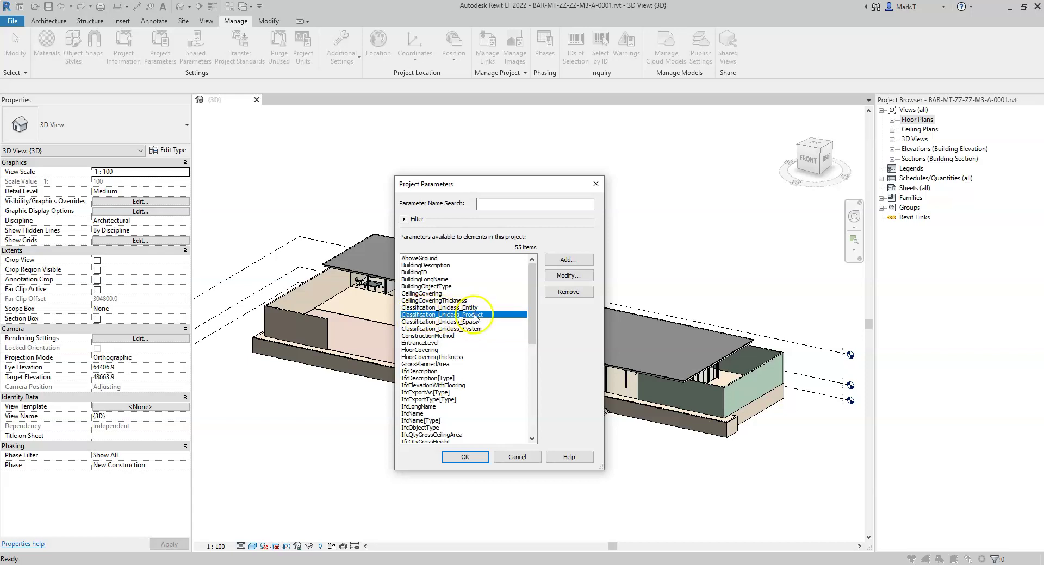
left_click_drag(489, 184, 363, 164)
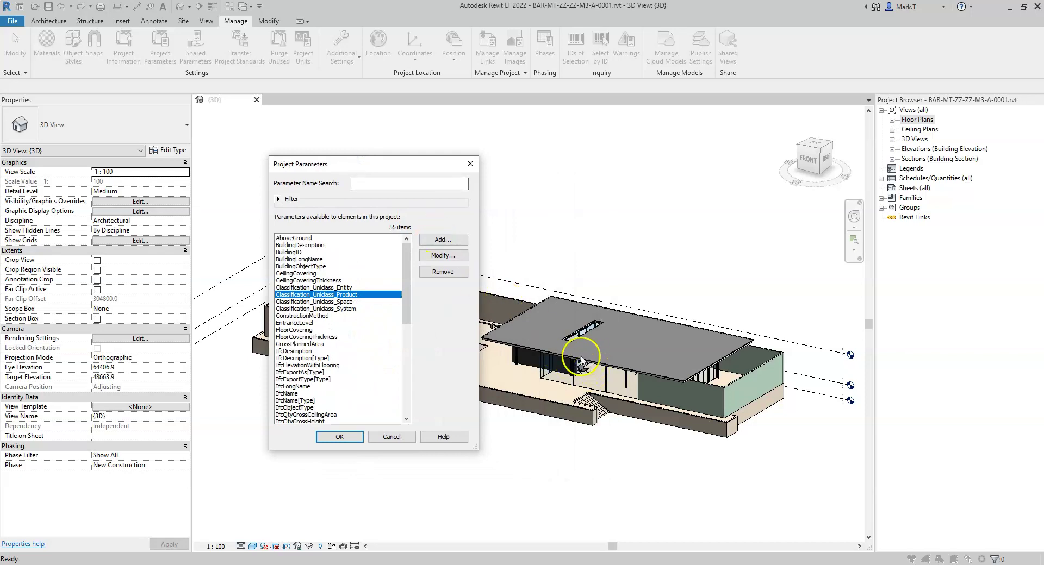
left_click_drag(367, 168, 462, 190)
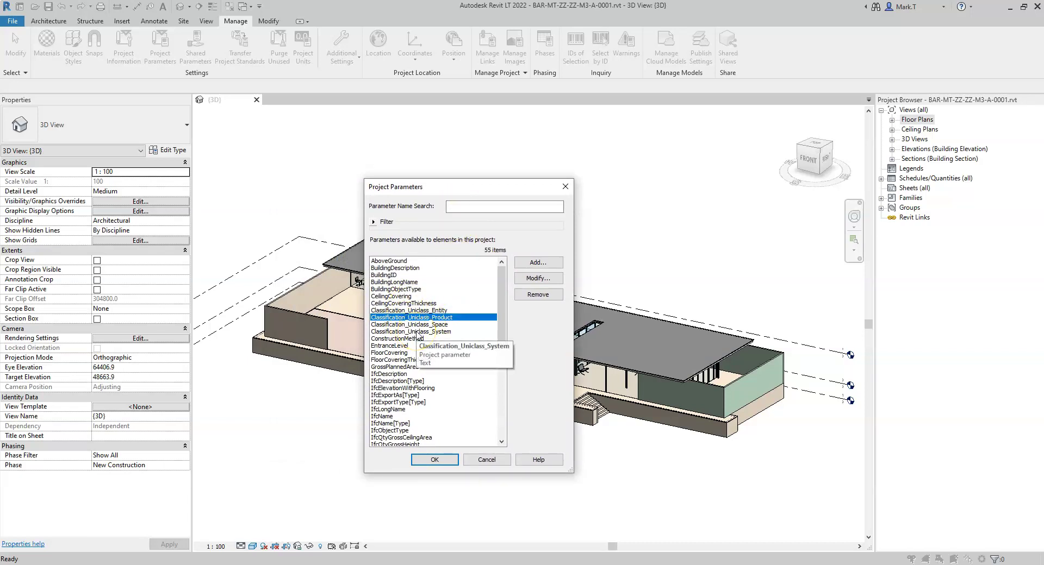
left_click(435, 460)
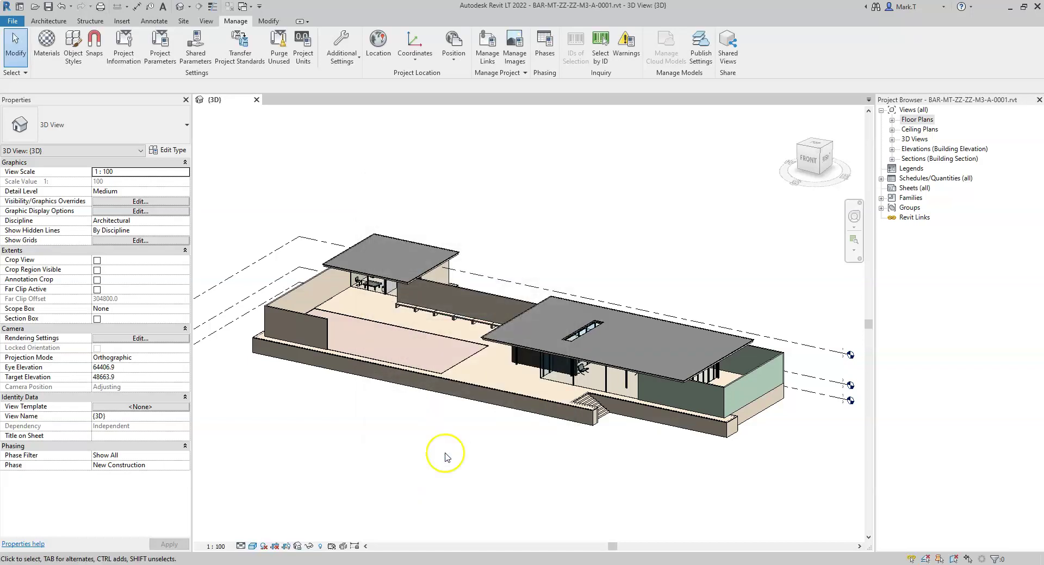
- In the project information, set Classification_Uniclass_Entity to the code En_25_50_02 with the title Art exhibition buildings
left_click(124, 55)
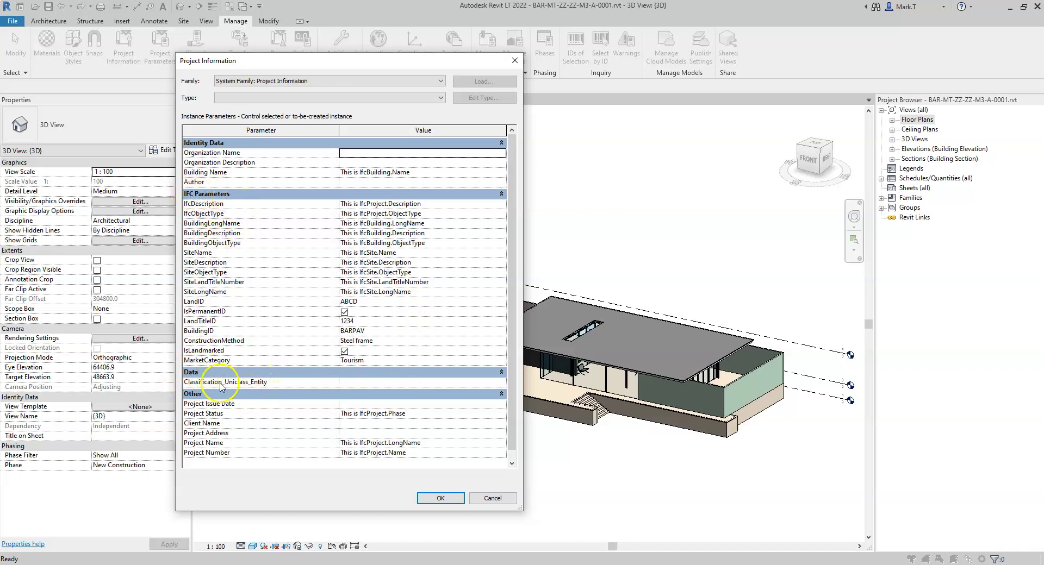
left_click(360, 383)
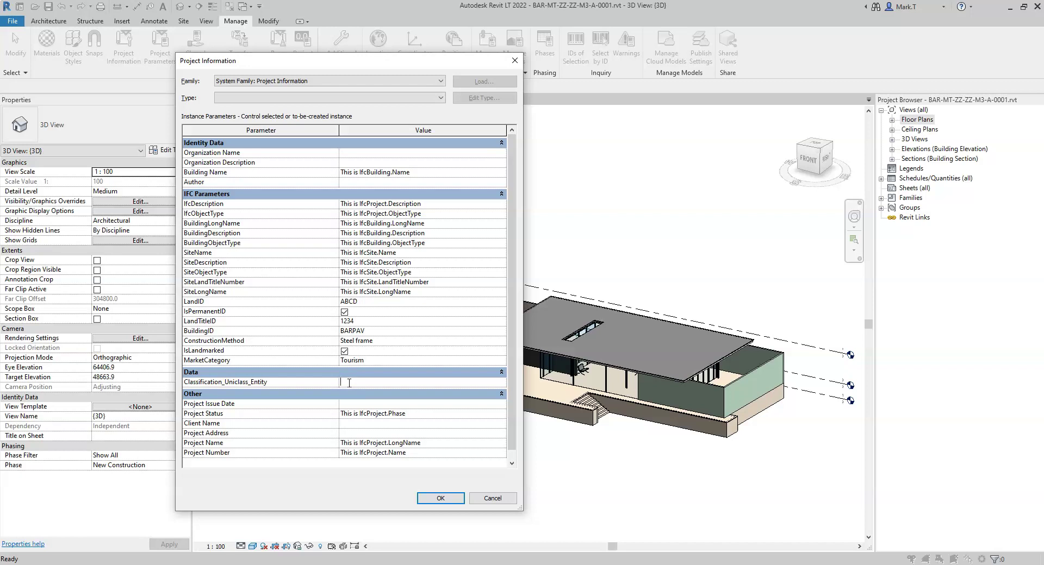
left_click(361, 381)
type("En_25_50_02")
type("Art exhibition buildings")
left_click_drag(375, 382, 335, 382)
left_click(394, 381)
left_click(443, 498)
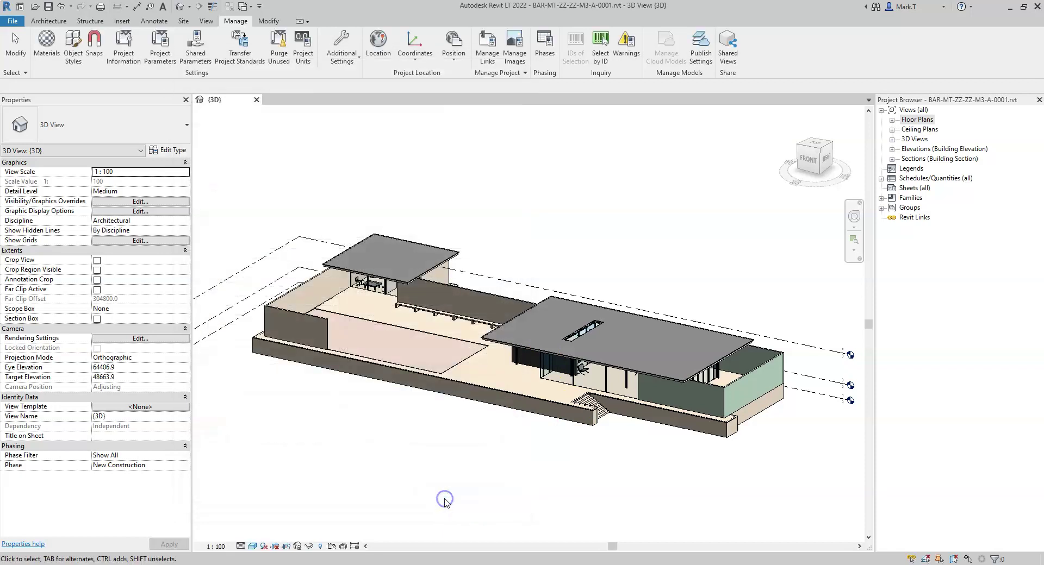
- On the Level 00 floor plan, set the Reception room's Uniclass space classification to "SL_25_50_42 : Internal galleries" and apply it
left_click(892, 120)
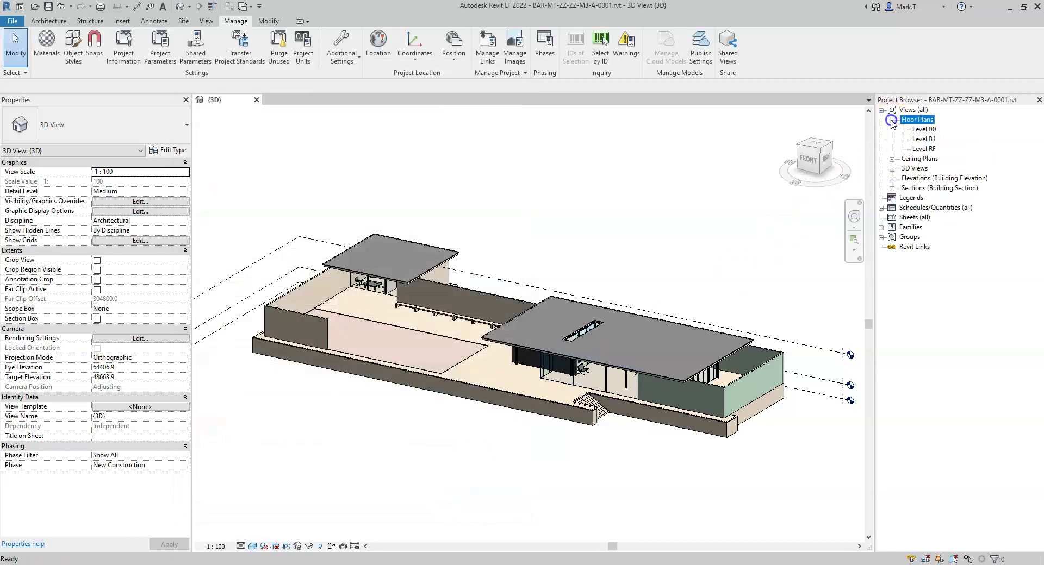
double_click(925, 130)
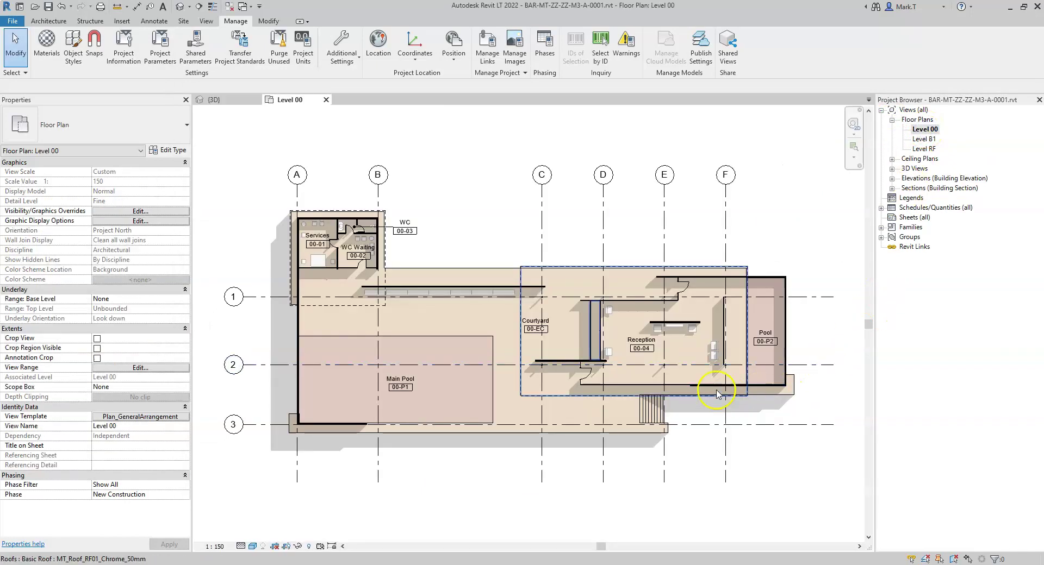
left_click(675, 353)
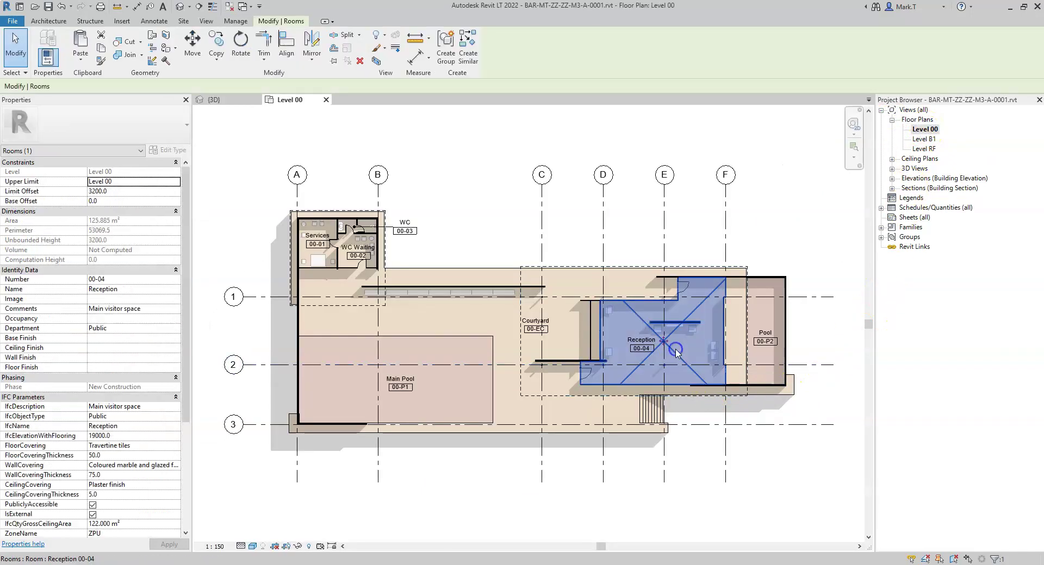
left_click_drag(185, 340, 181, 454)
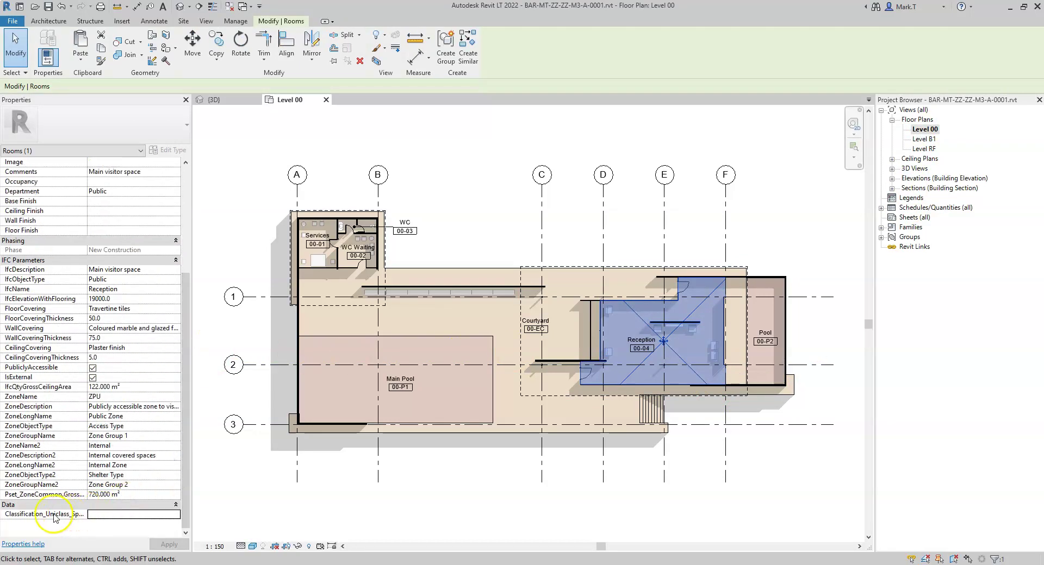
left_click(105, 515)
type("SL_25_50_42")
left_click(137, 513)
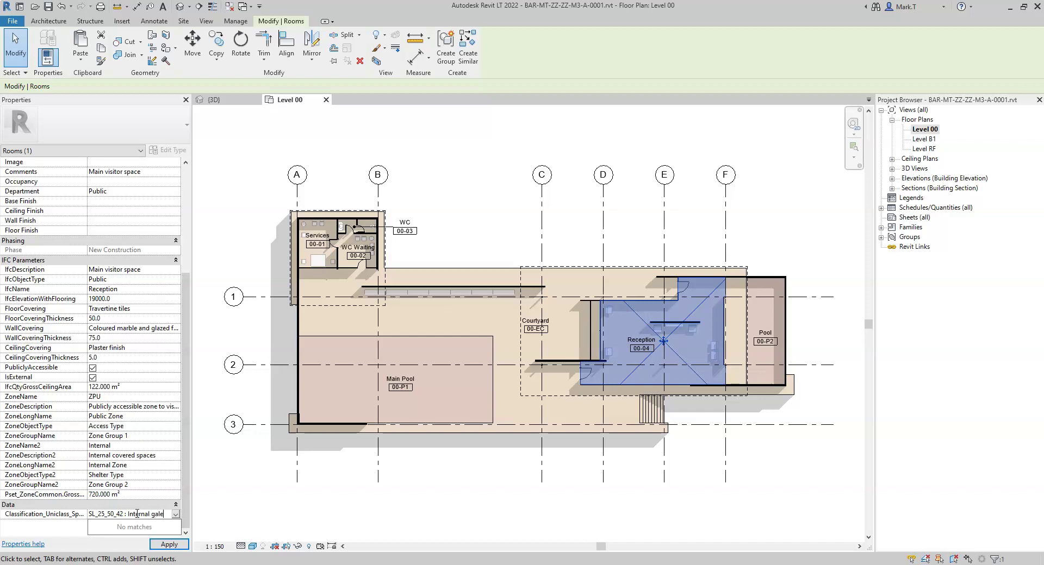
type("es")
key("Return")
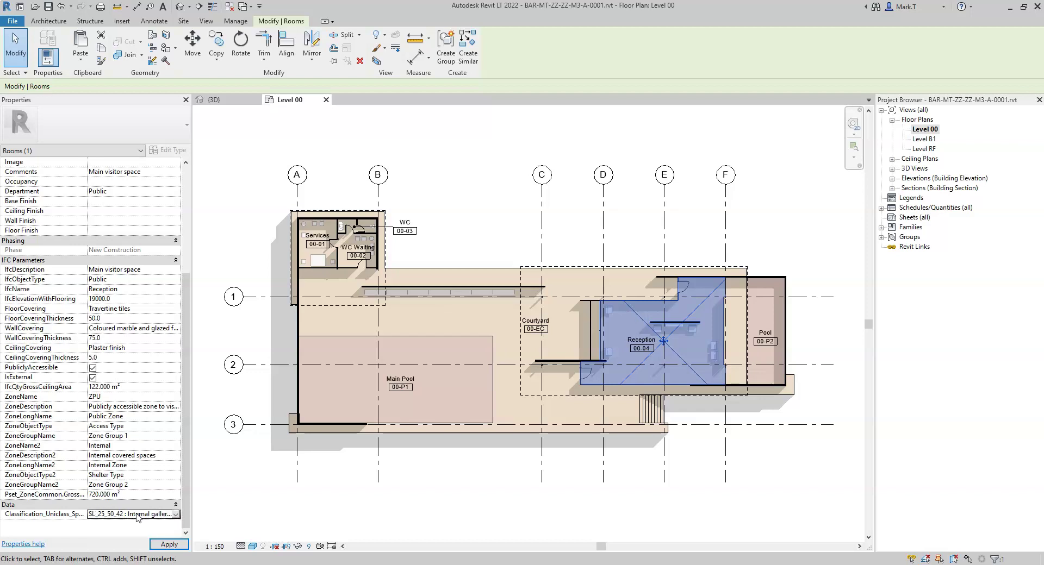
left_click(119, 516)
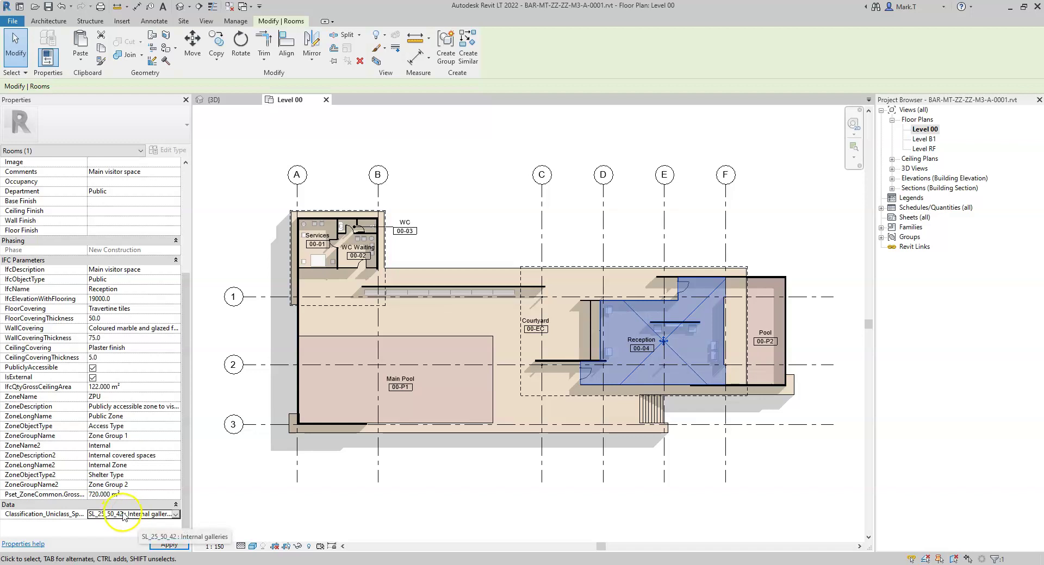
left_click(171, 548)
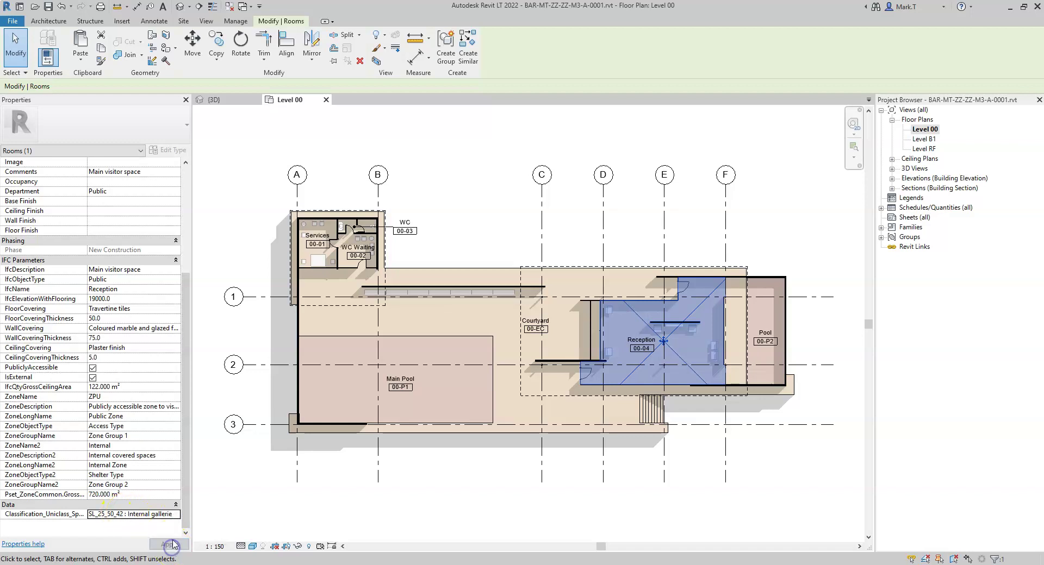
- In the 3D view, set the travertine floor type's Classification_Uniclass_System to "Ss_30_42_56 : Natural stone flooring systems"
left_click(214, 100)
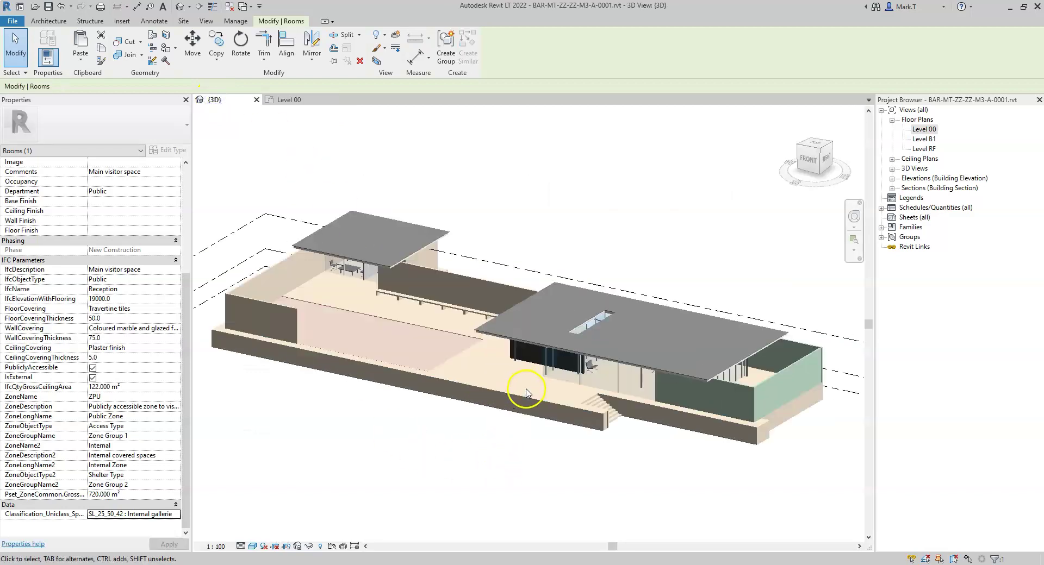
scroll(521, 390, "up", 2)
left_click(523, 397)
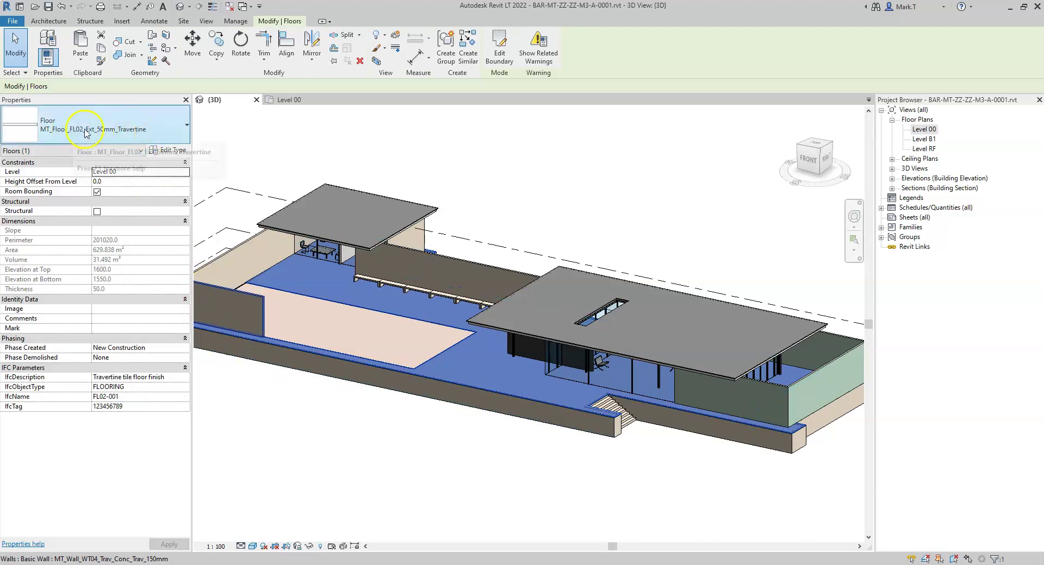
left_click(172, 151)
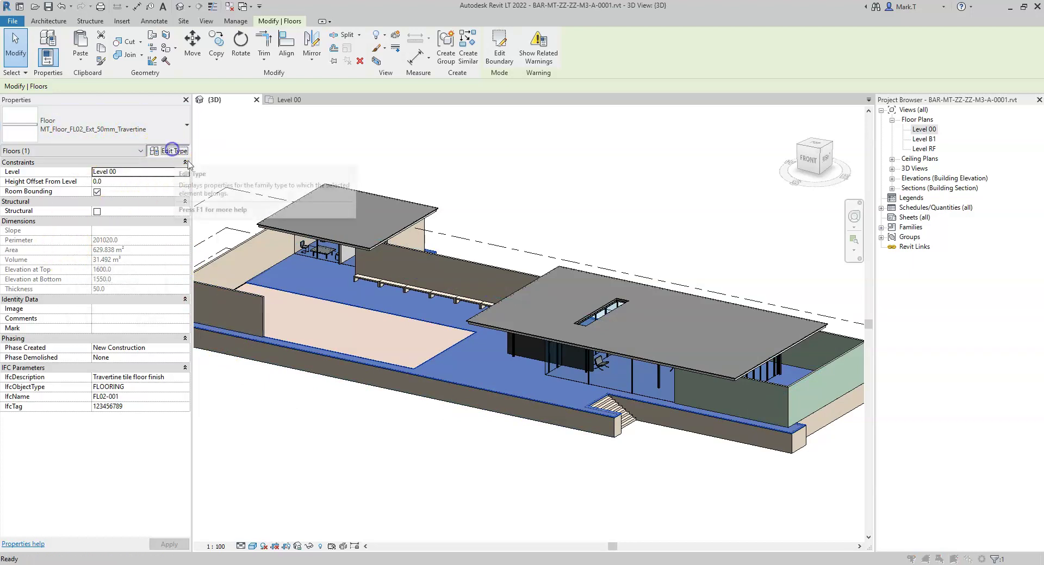
left_click_drag(663, 271, 659, 359)
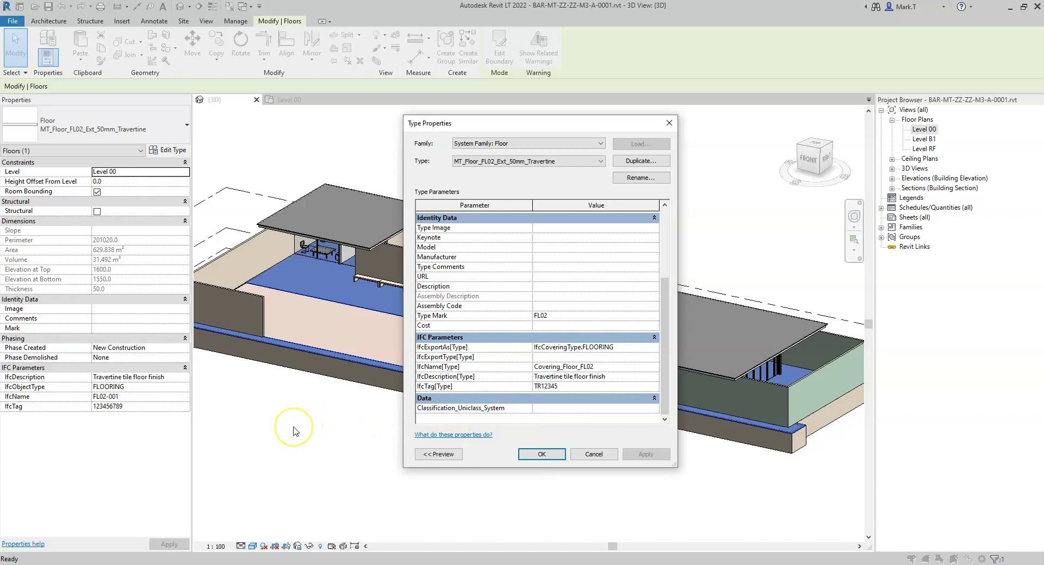
left_click(543, 409)
type("Ss_30_42_56")
left_click(580, 408)
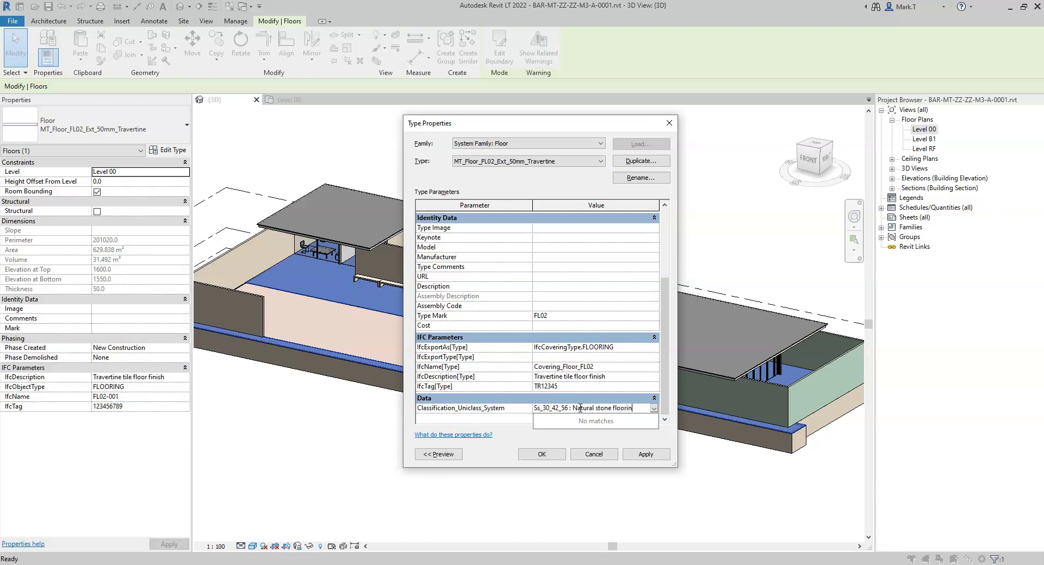
type("stems")
key("Return")
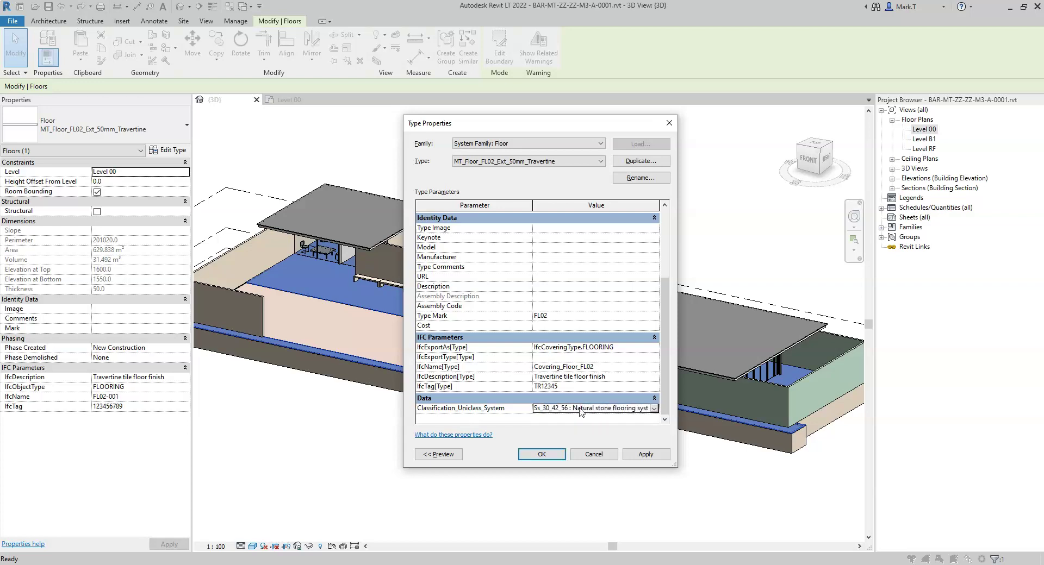
left_click(542, 455)
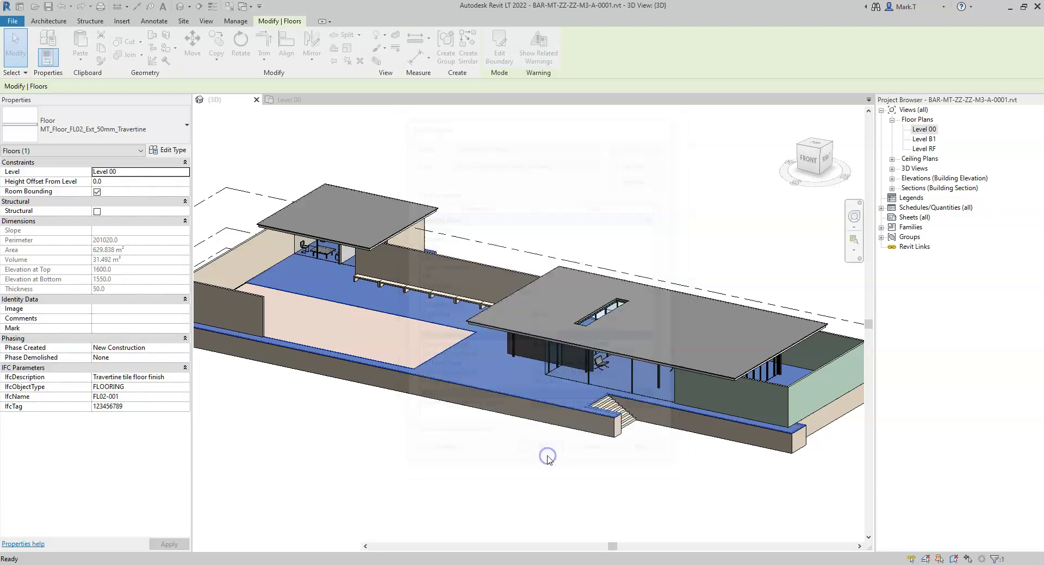
- Set the Barcelona chair type's Classification_Uniclass_Product to "Pr_40_50_12 : Chairs, seats and benches" and deselect the chair
left_click(606, 365)
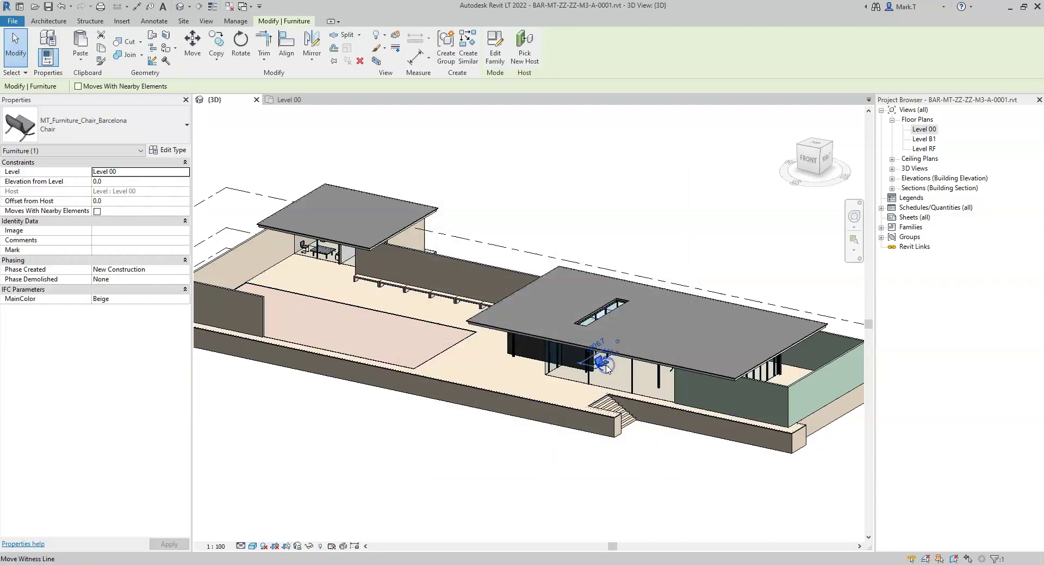
left_click(175, 151)
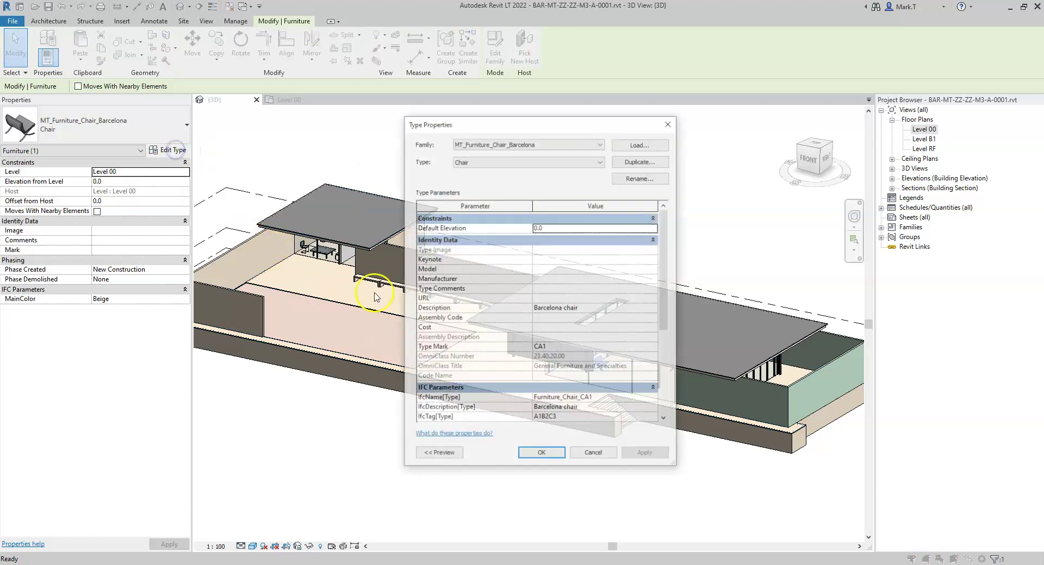
left_click_drag(663, 254, 669, 353)
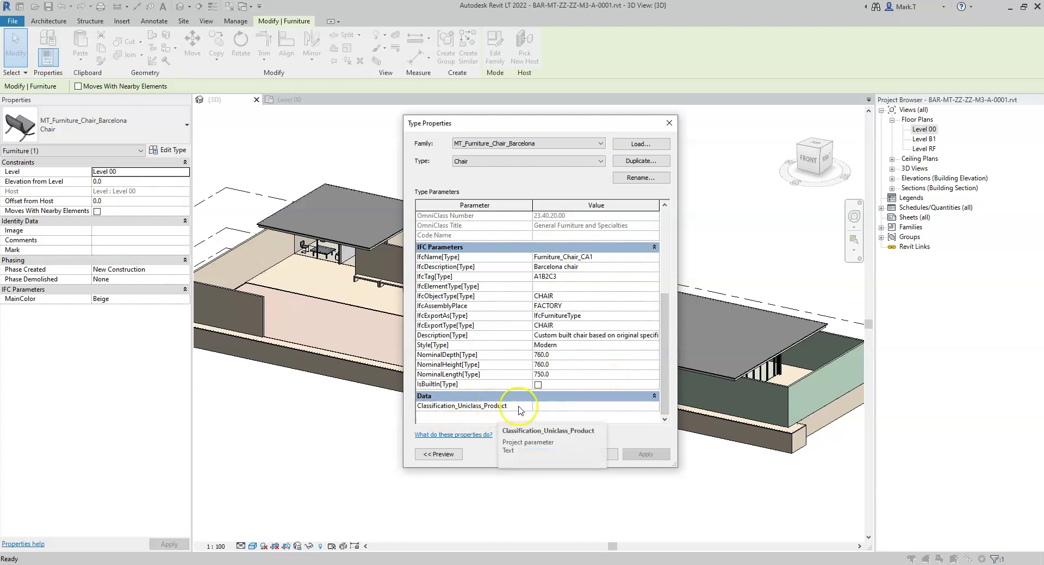
left_click(551, 410)
type("Pr_40_50_12")
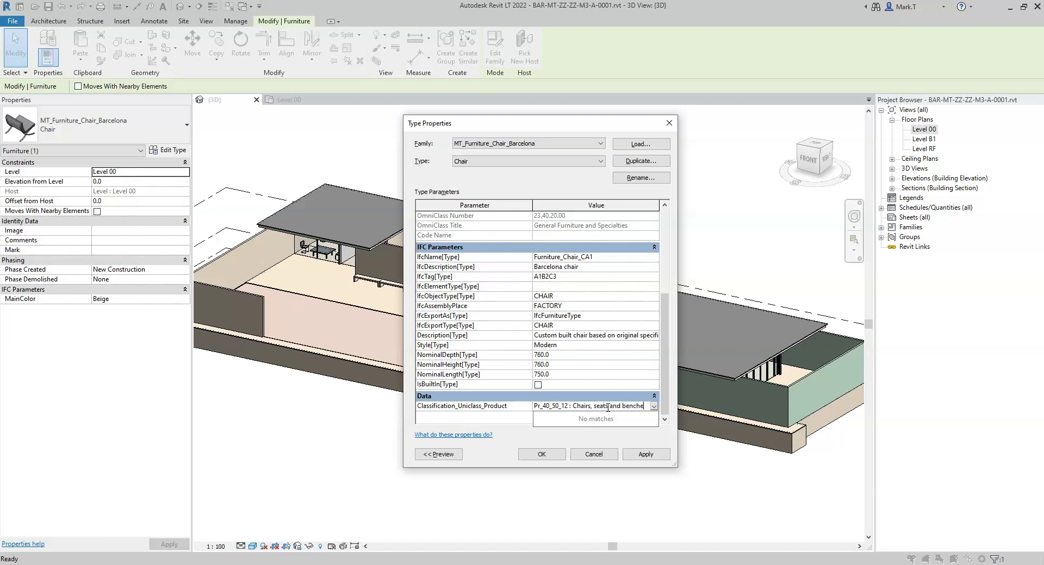
left_click(609, 412)
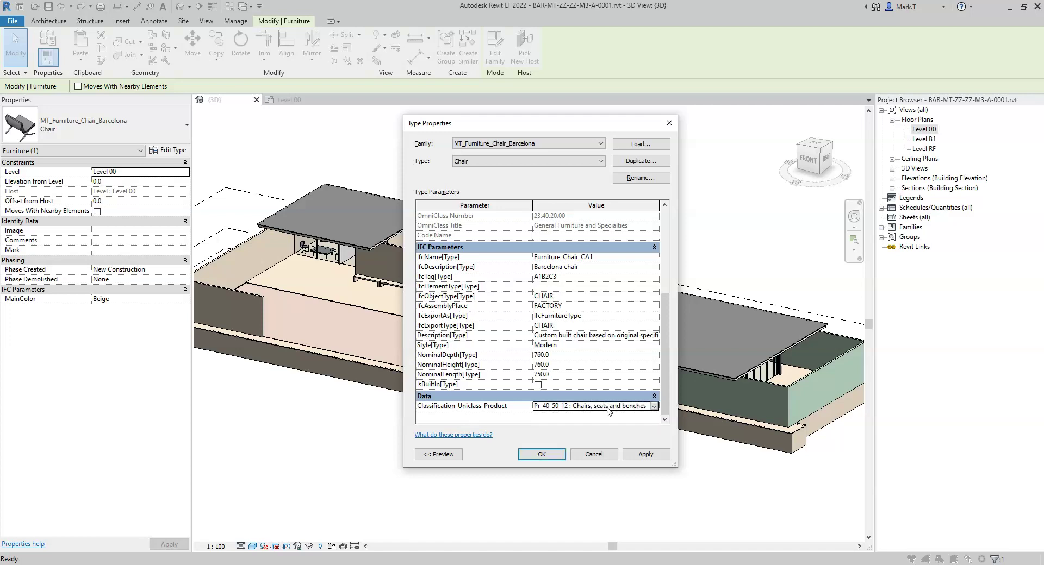
left_click(542, 455)
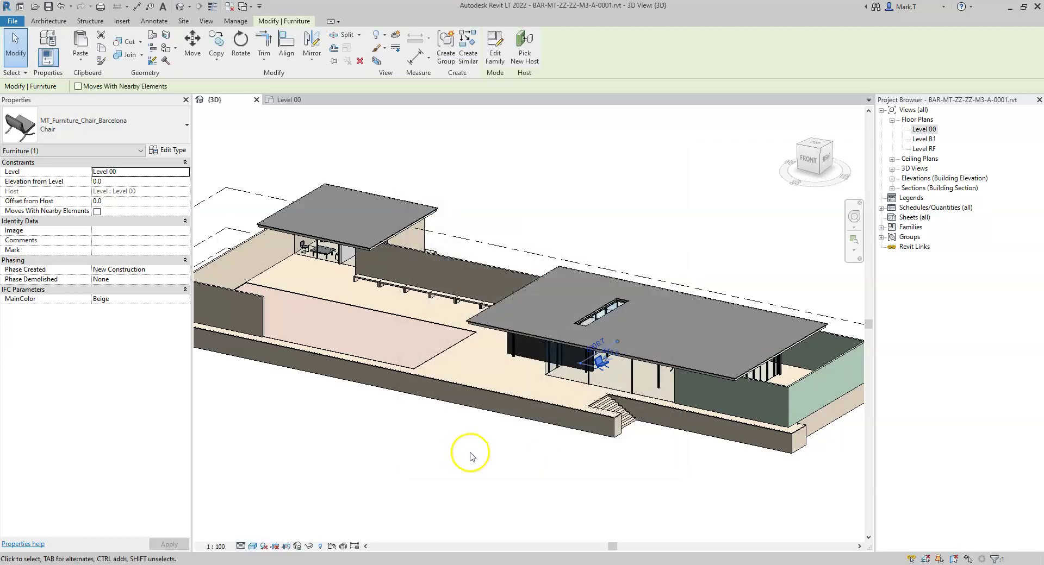
left_click(471, 455)
- Start an IFC export and open the classification settings of the IFC4 Reference View [Architecture] setup
middle_click_drag(470, 455, 509, 447)
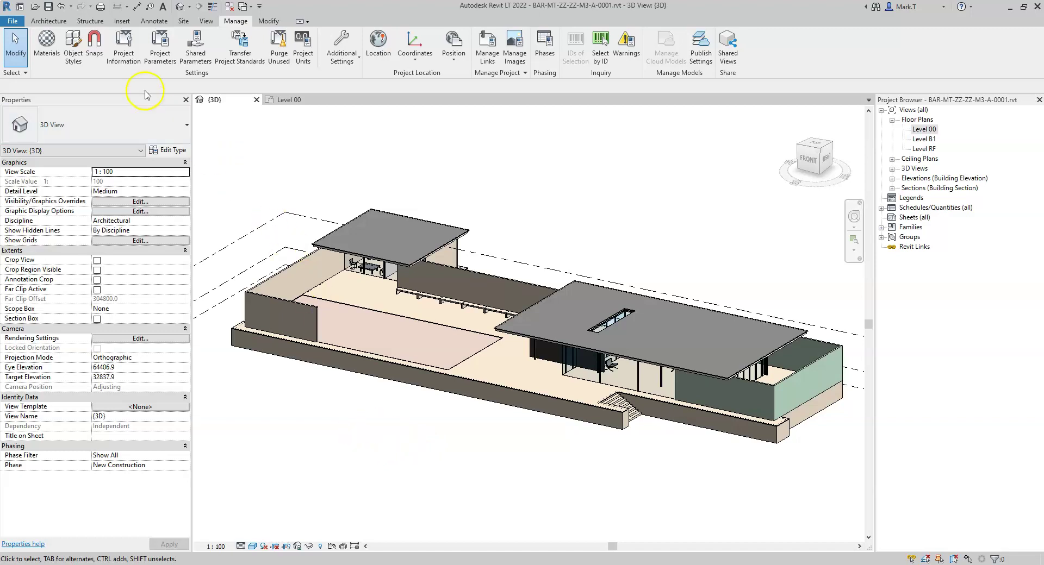
left_click(13, 23)
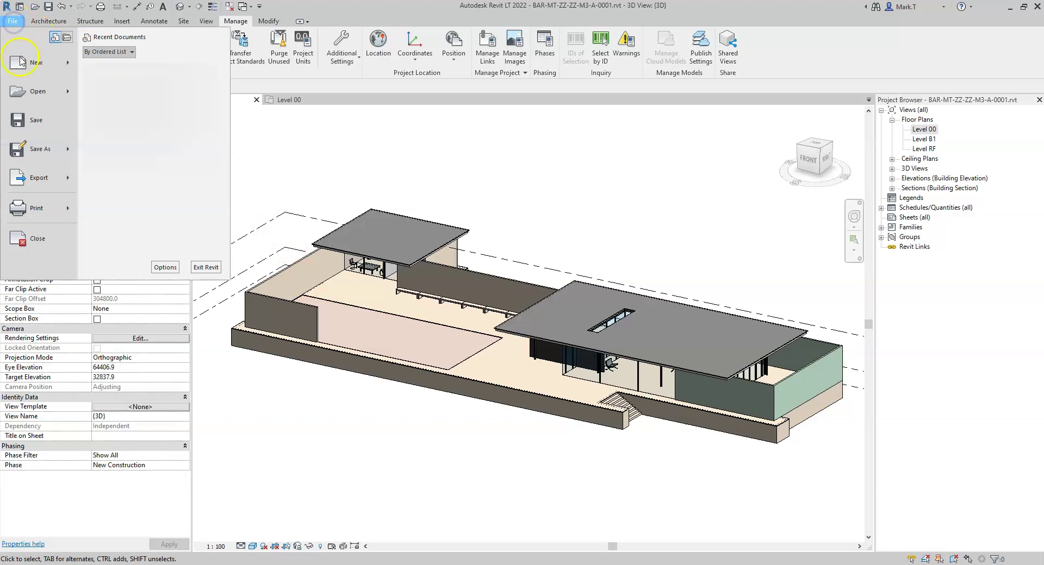
left_click(32, 179)
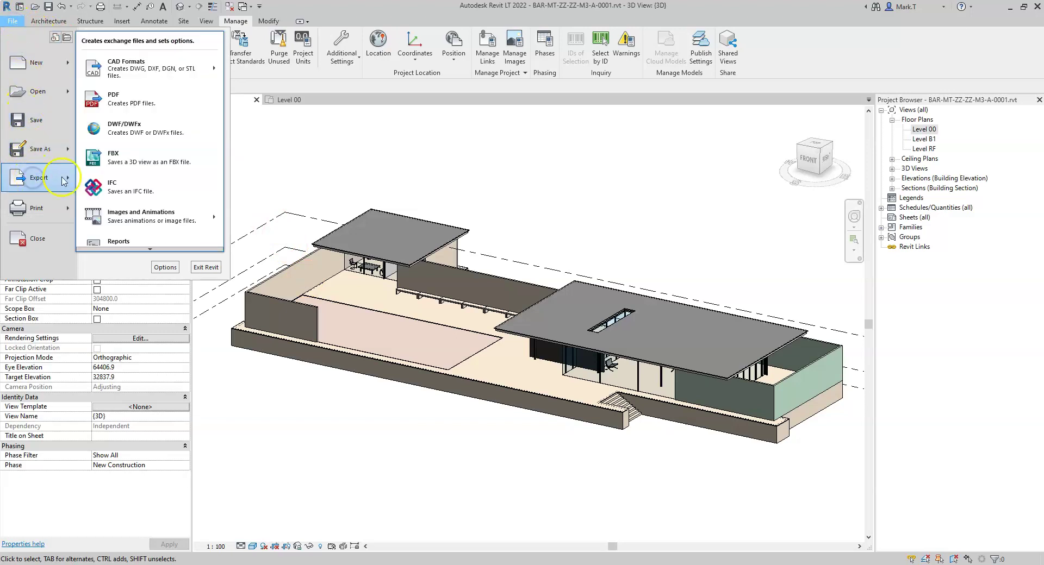
left_click(152, 188)
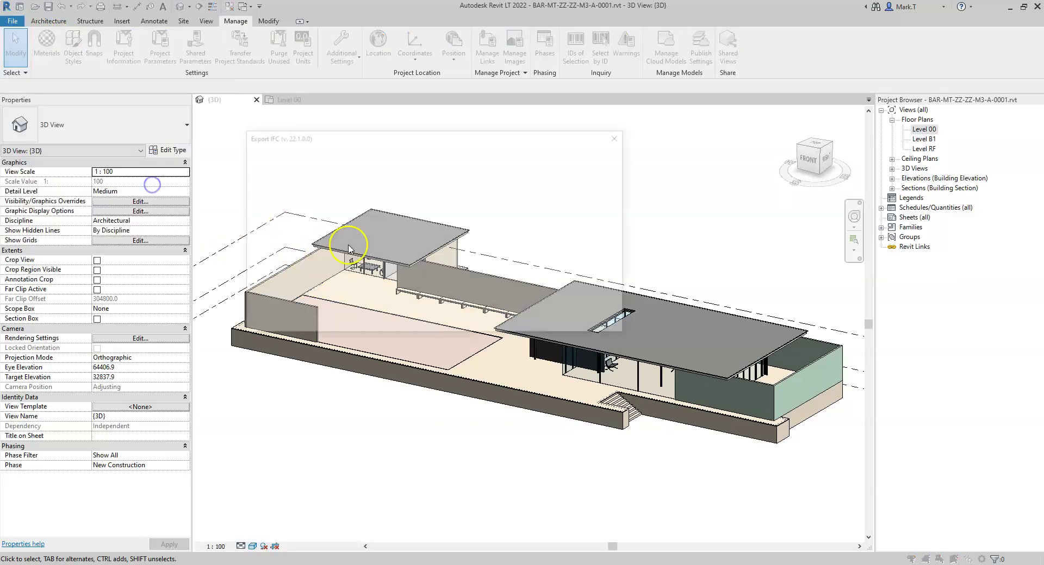
left_click(567, 178)
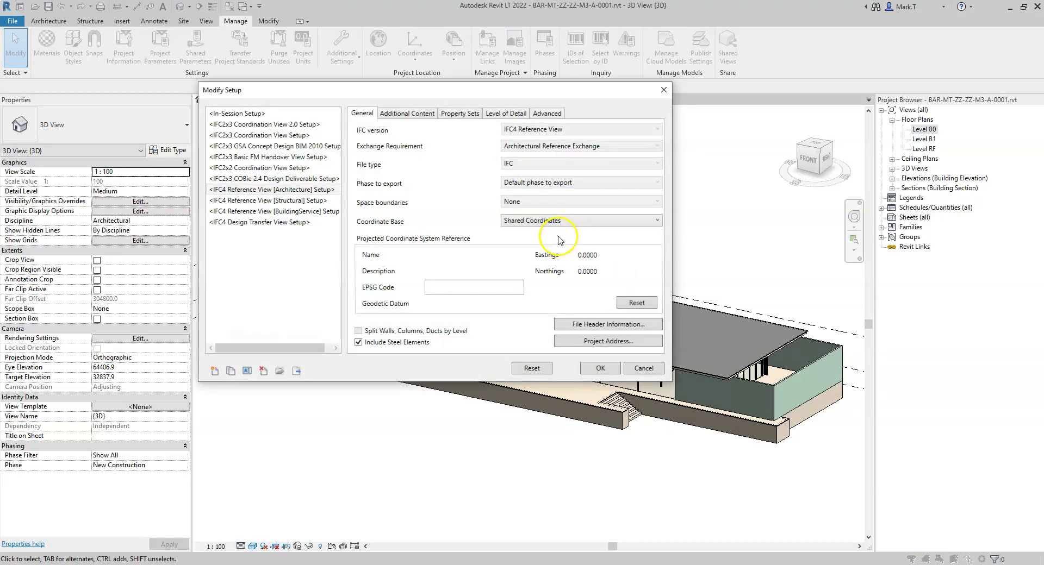
left_click(462, 116)
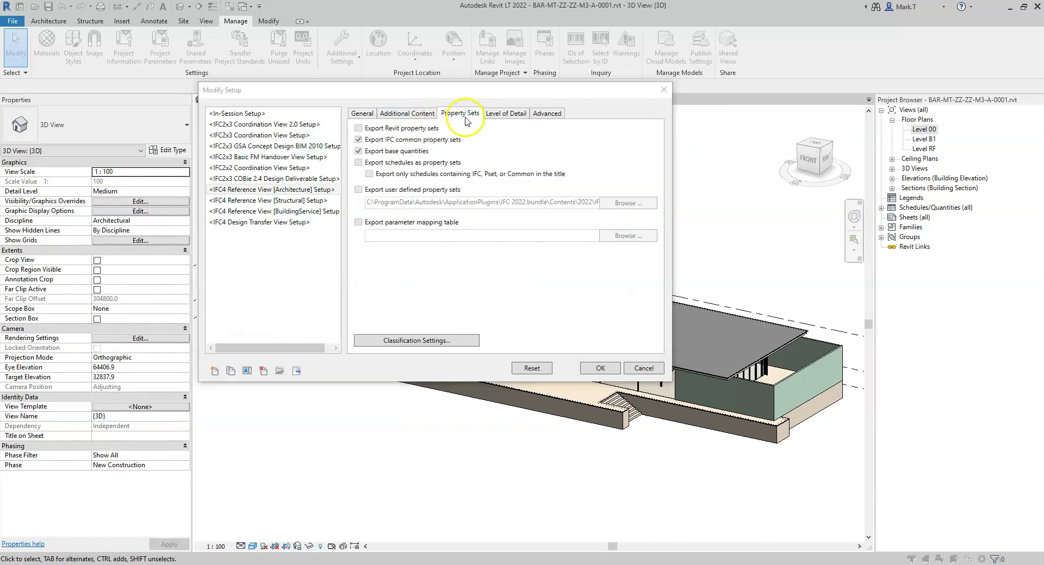
left_click(409, 343)
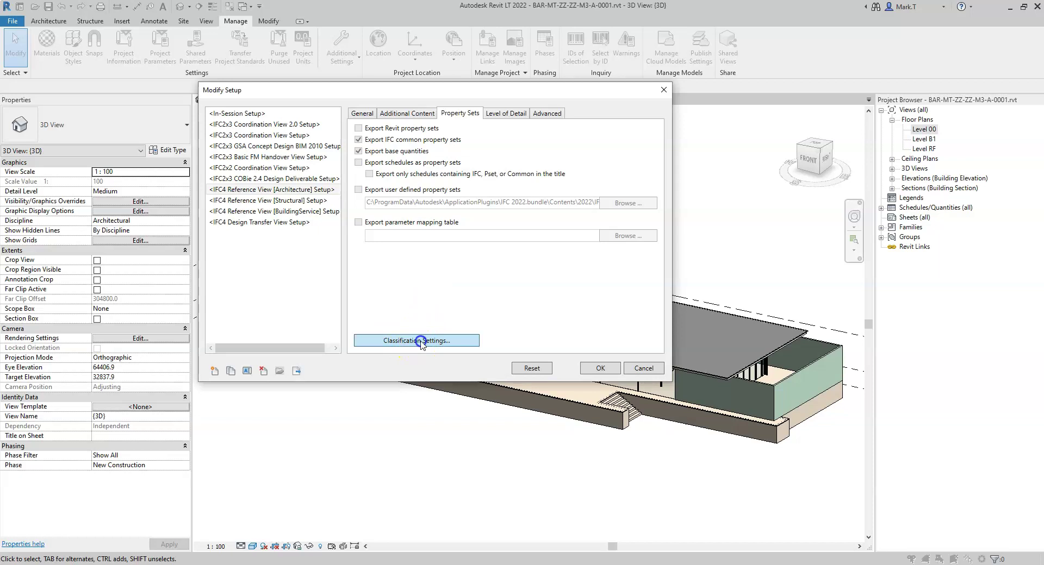
- Set the classification name to Uniclass 2015, the source to NBS and the edition to "En_v1.19, SL_v1.19, EF_v1.8, Ss_v1.21, Pr_v1.21"
left_click(433, 178)
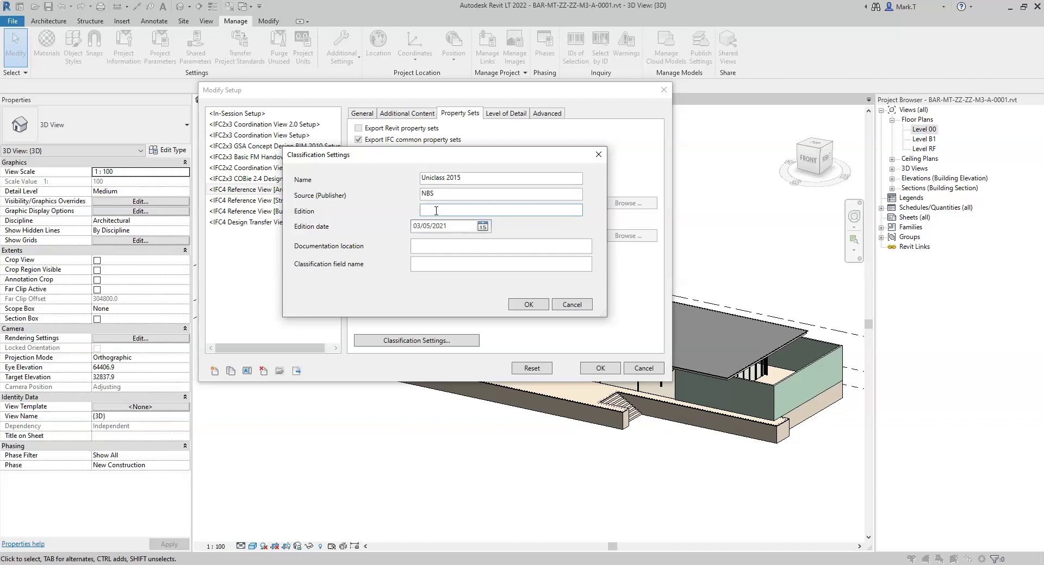
type("□ En_v1.19, SL_v1.19, EF_v1.8, Ss_v1.21, Pr_v1.21")
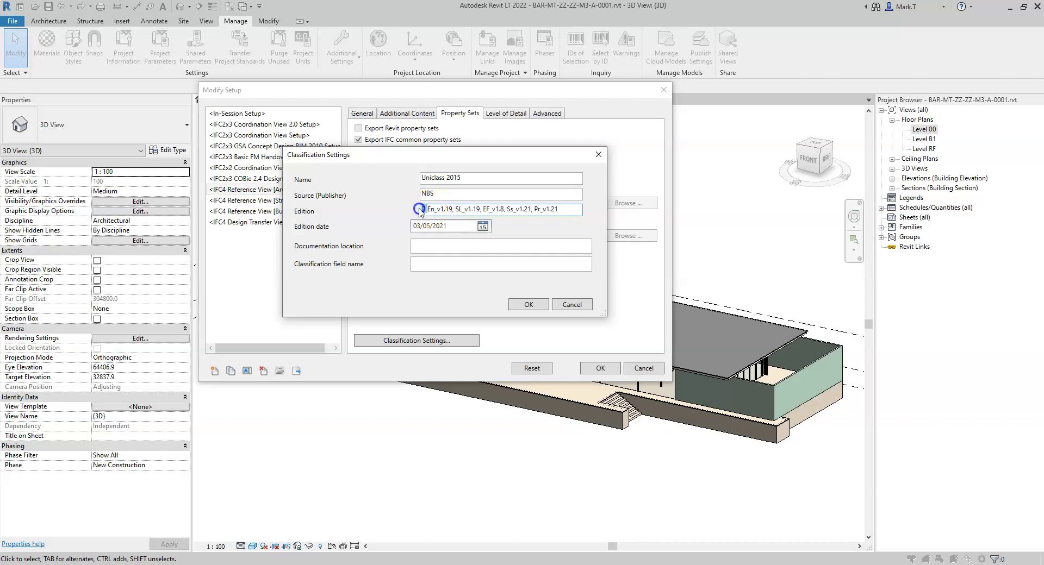
left_click_drag(419, 210, 428, 209)
key("Delete")
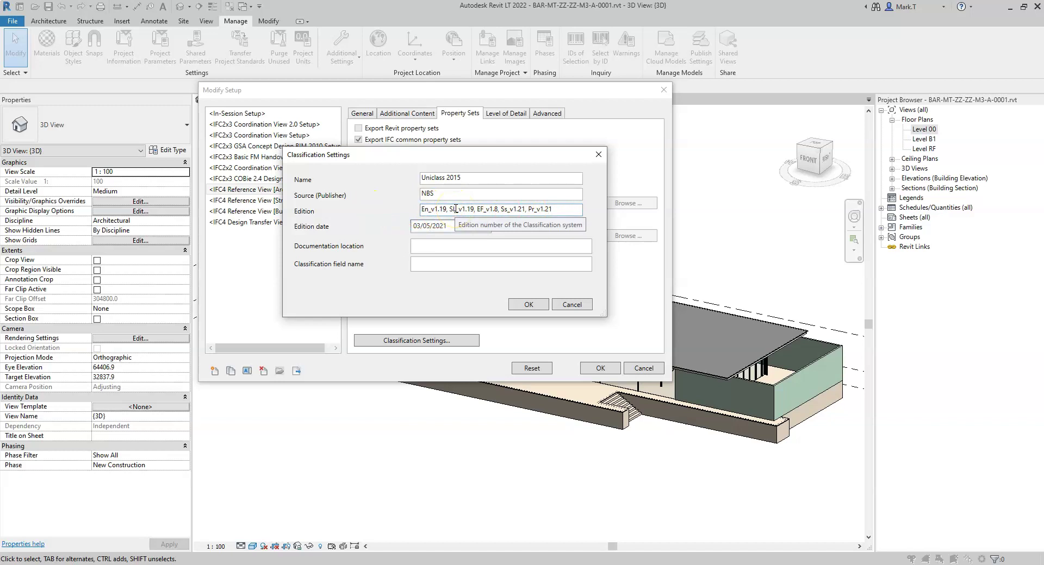
left_click(454, 227)
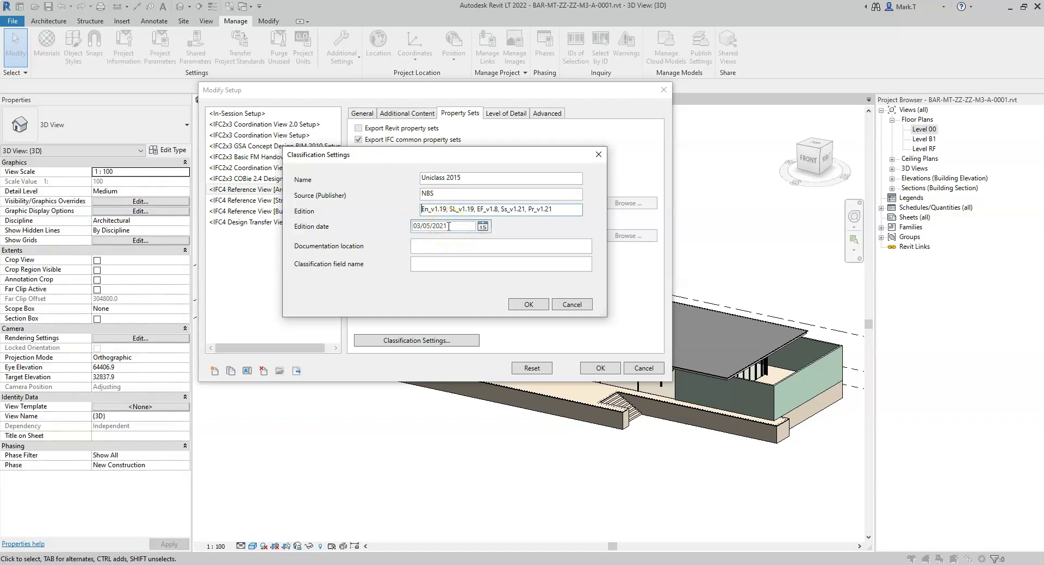
left_click(457, 247)
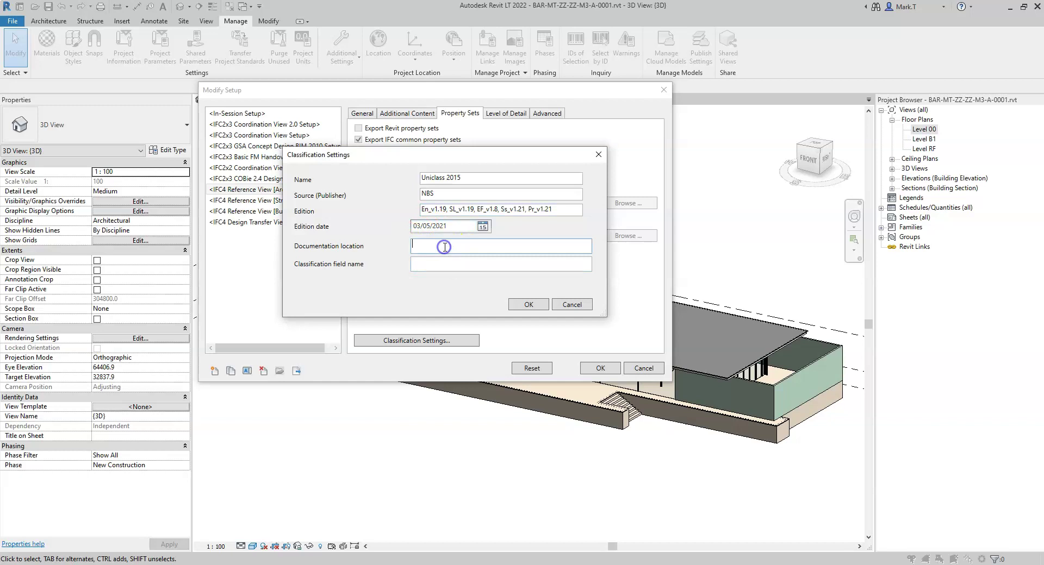
type("https://www.thenbs.com/our-tools/uniclass-2015")
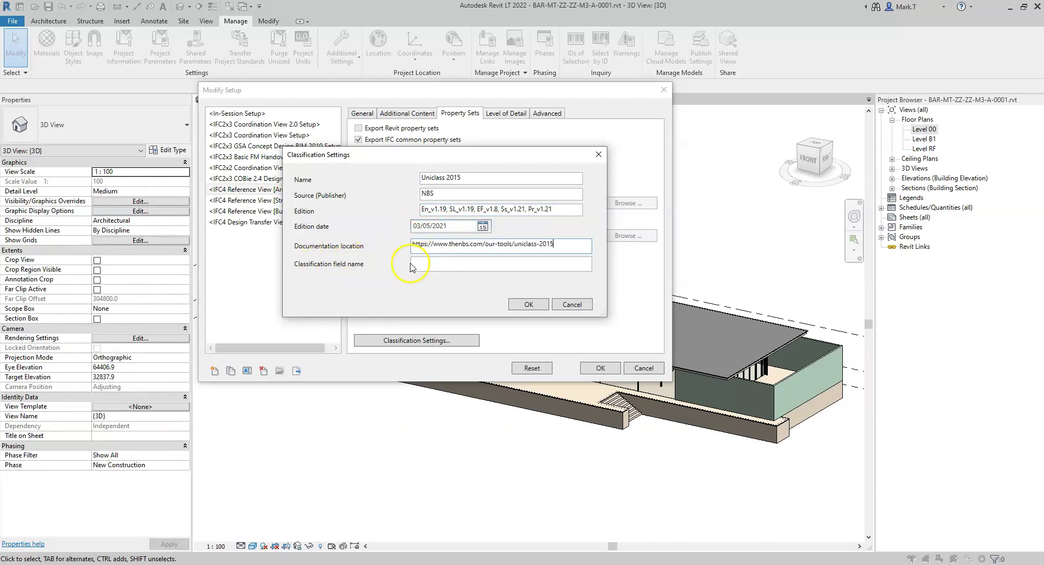
- Set the classification field name to "Classification_Uniclass_Entity, Classification_Uniclass_Space, Classification_Uniclass_System, Classification_Uniclass_Product" and accept the classification settings
left_click(427, 266)
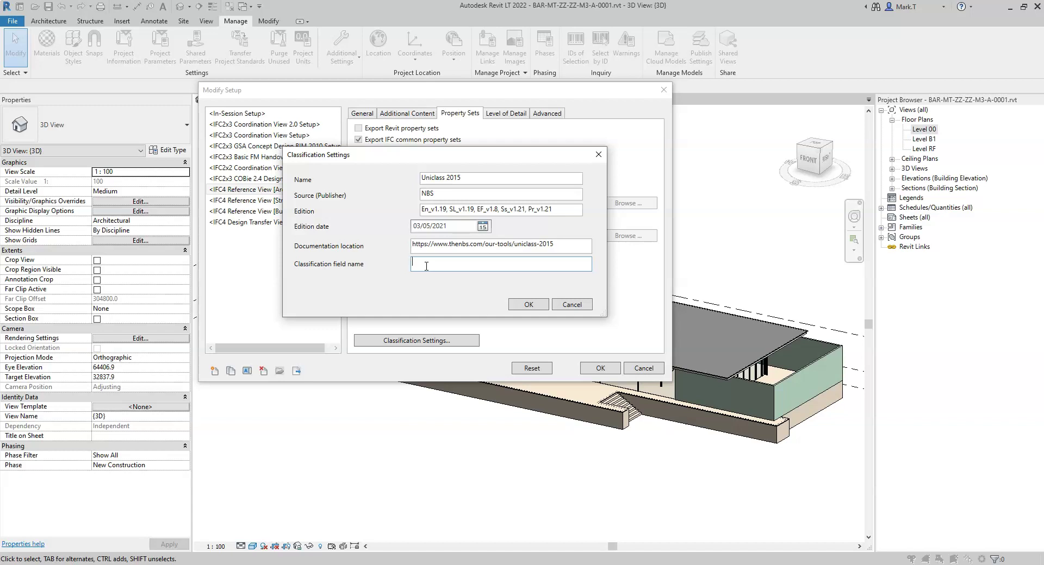
type("Classification_Uniclass_Entity, Classific")
type("ation_Uniclass_Space")
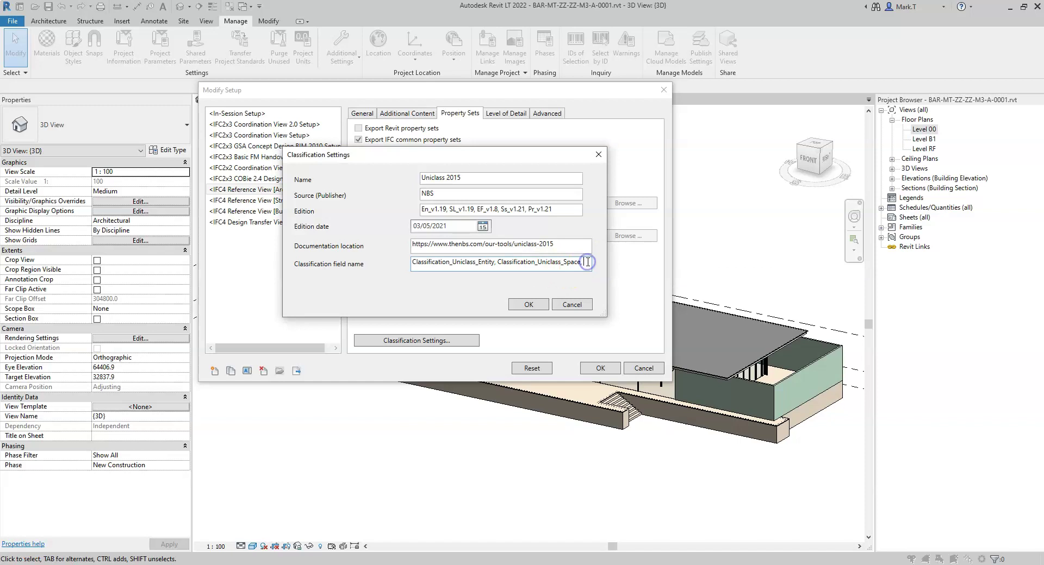
type("Classification_")
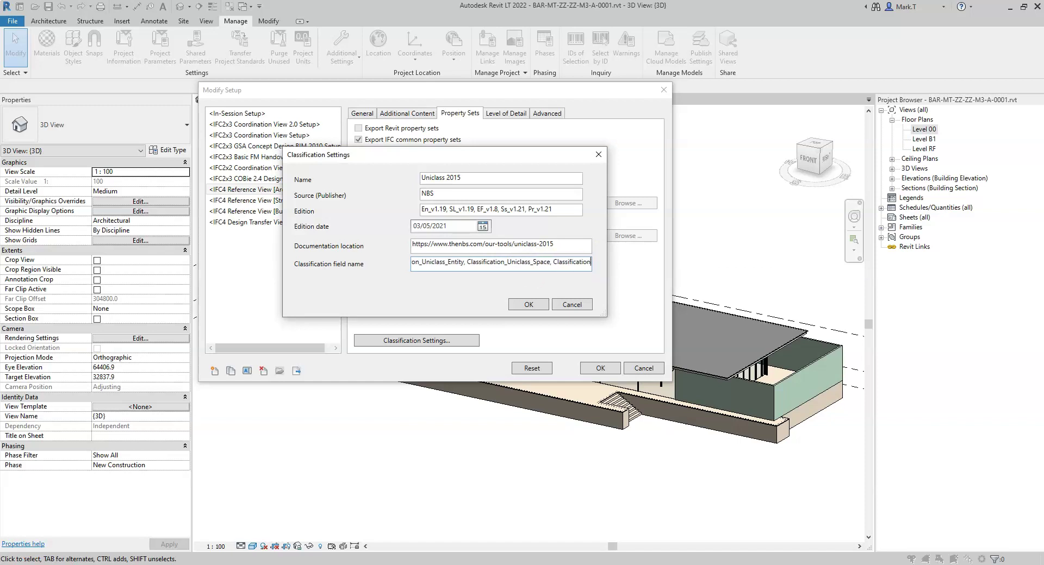
type("Uniclass")
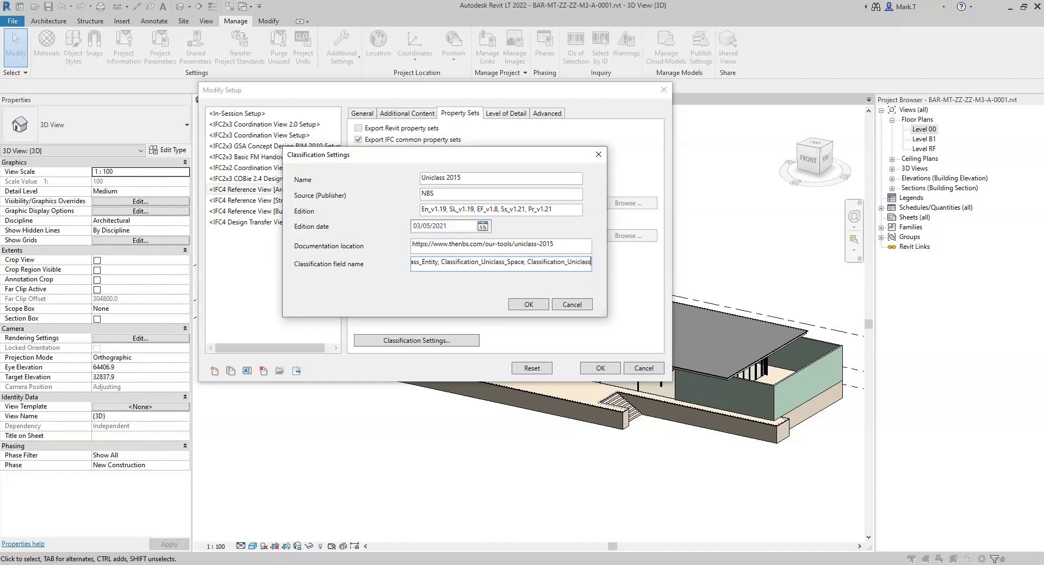
type("_System, Clas")
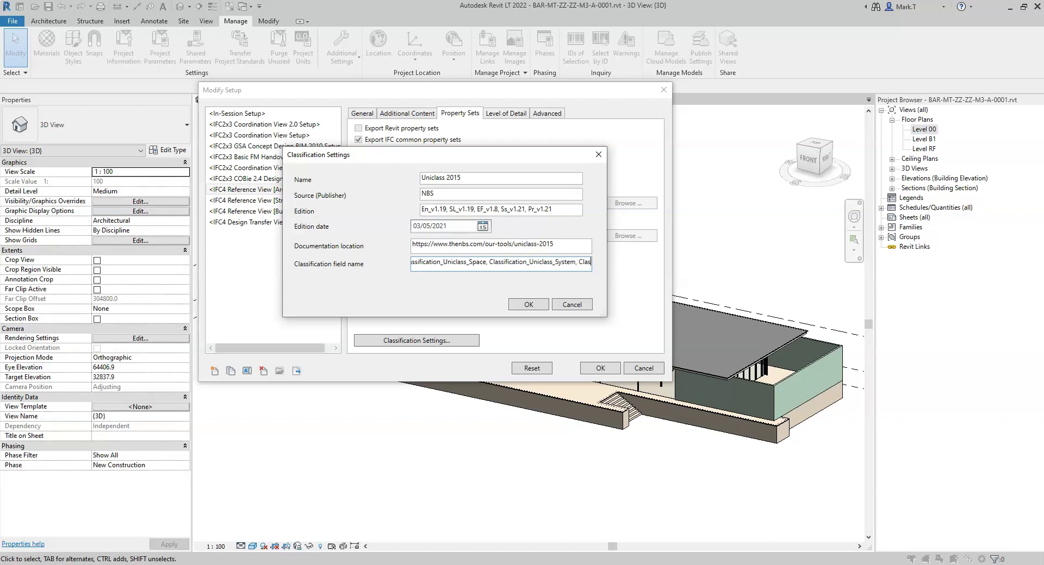
type("sification_P")
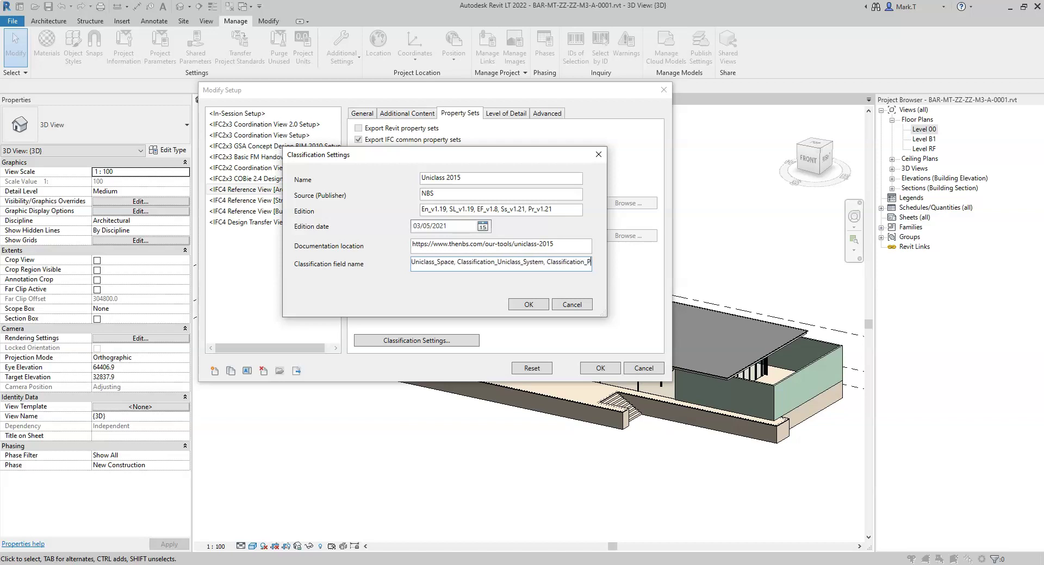
type("roduct")
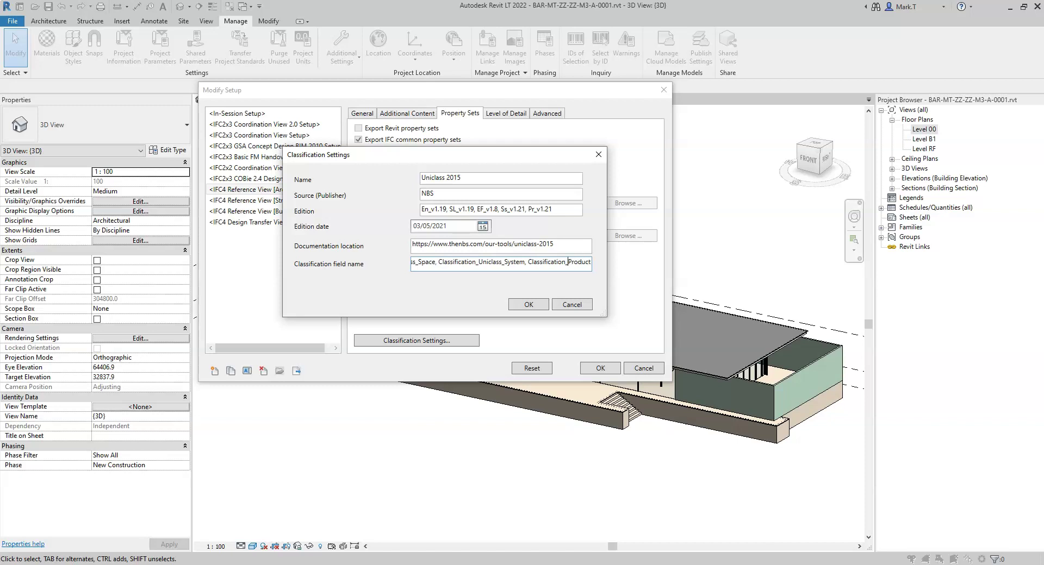
type("ss_")
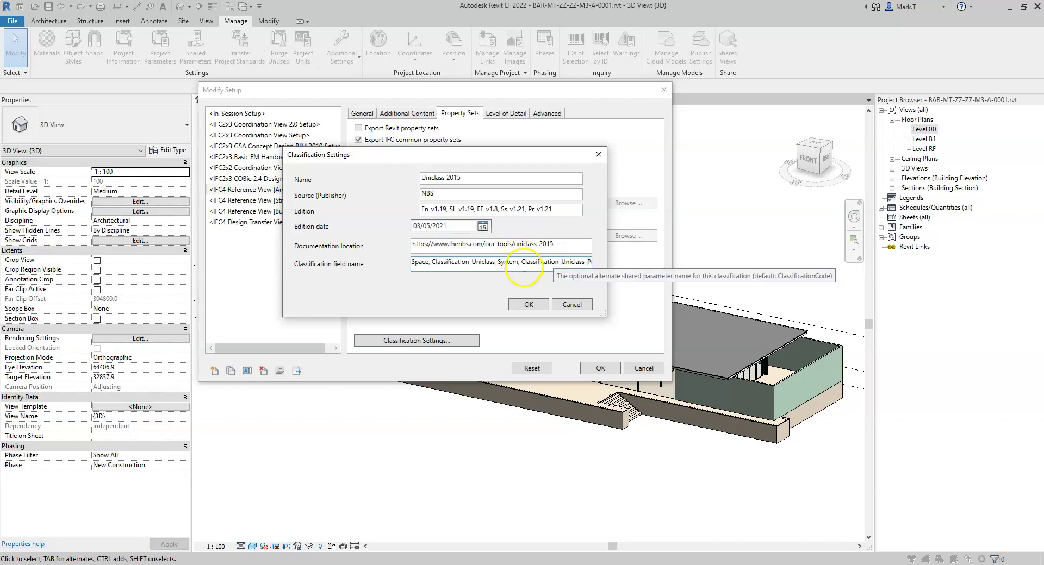
left_click_drag(522, 263, 598, 265)
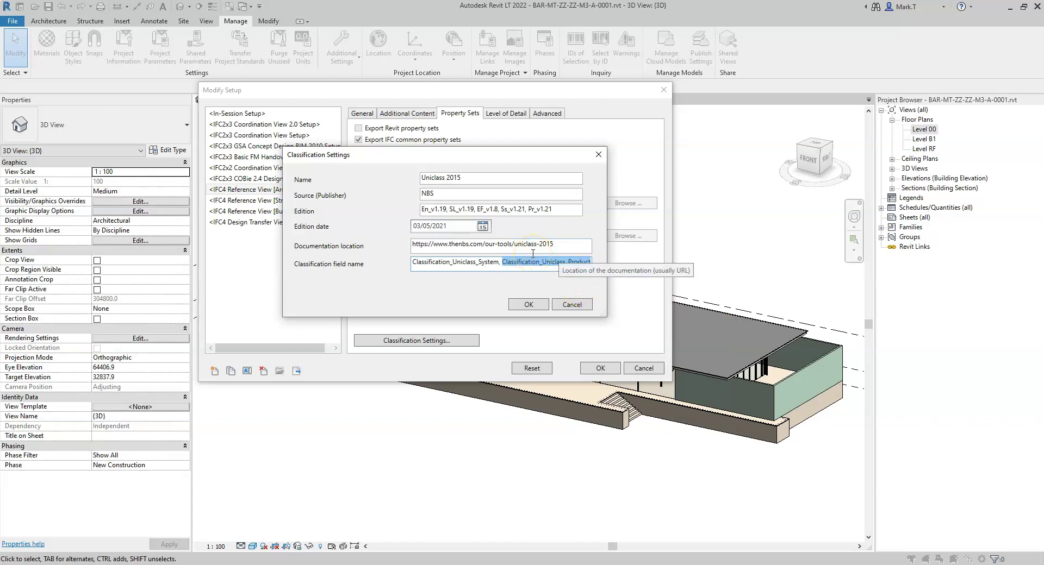
left_click(528, 306)
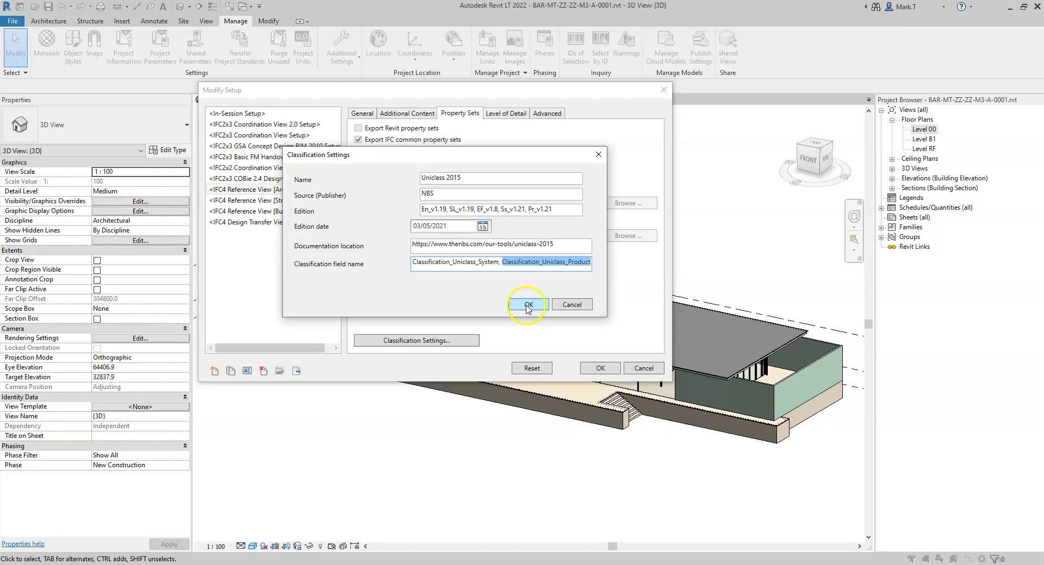
- Accept the modified export setup and export the project as BAR-MT-ZZ-ZZ-M3-A-0001.ifc
left_click(599, 369)
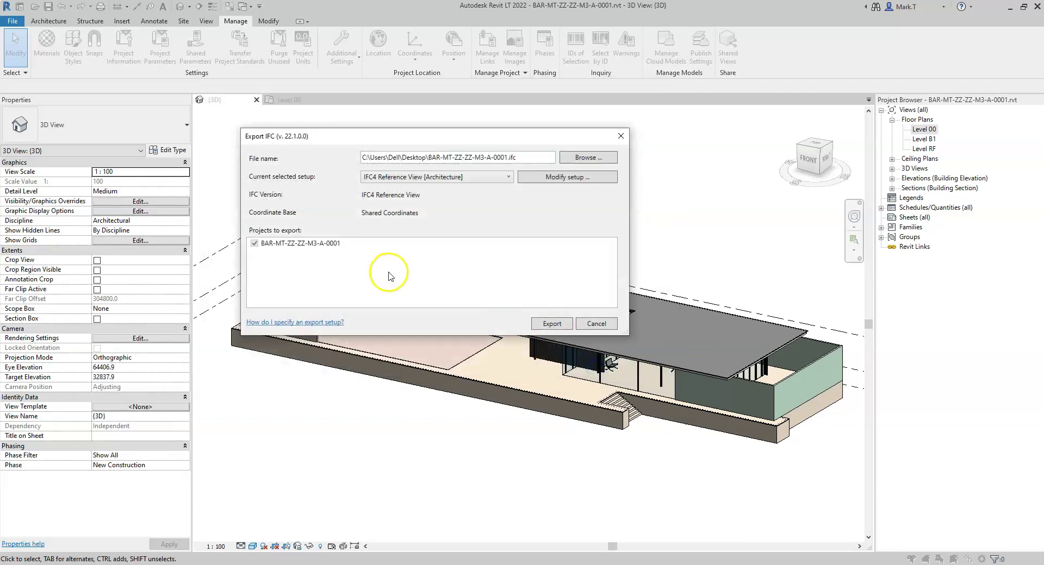
left_click(560, 320)
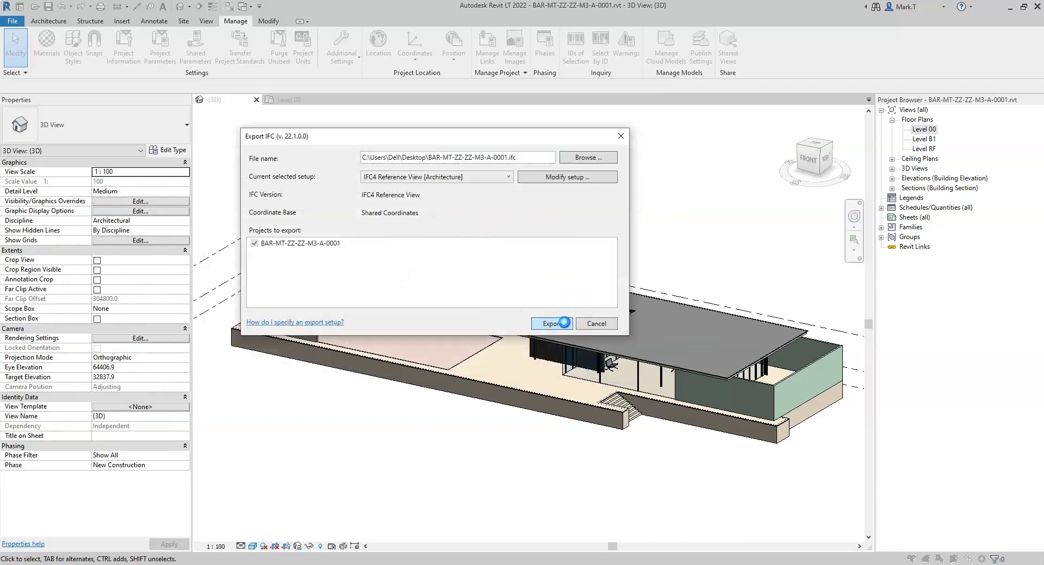
left_click(548, 295)
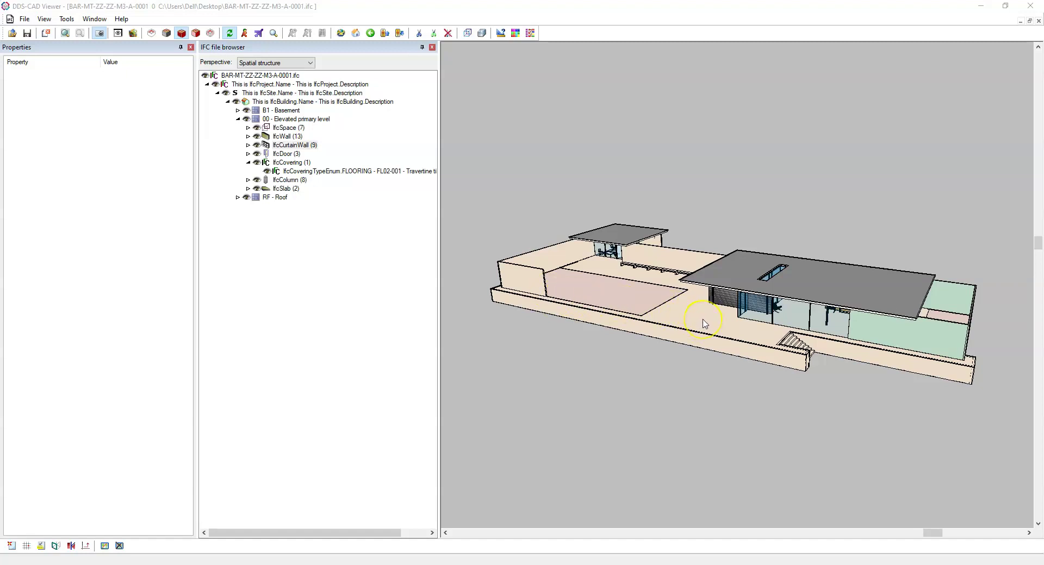
- In DDS-CAD Viewer, examine the classification of the travertine floor covering and, with the roof storey hidden, of a Barcelona chair in Reception
left_click(705, 324)
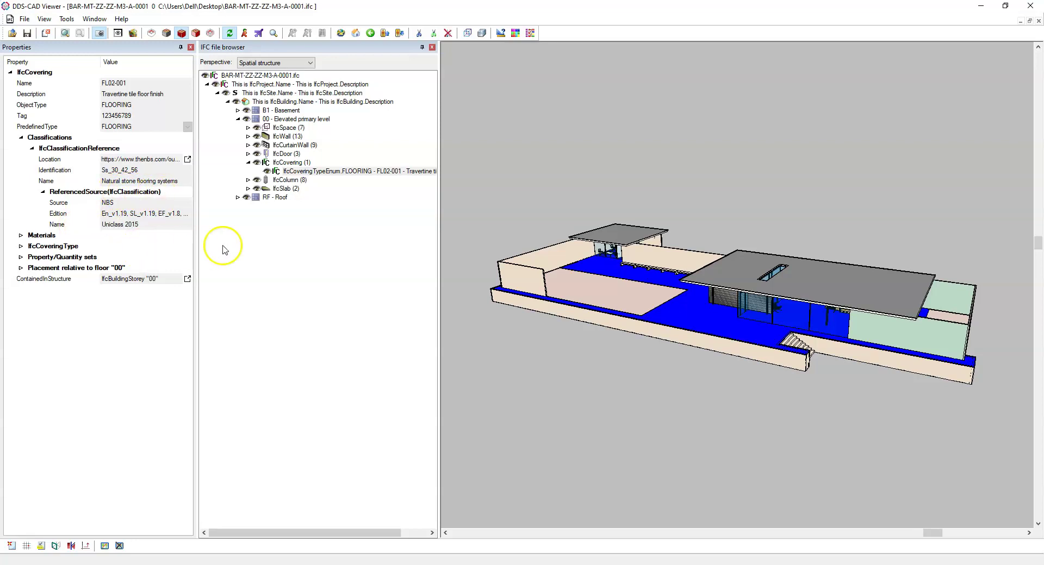
left_click(246, 198)
left_click_drag(655, 366, 656, 398)
left_click(828, 255)
scroll(828, 259, "up", 5)
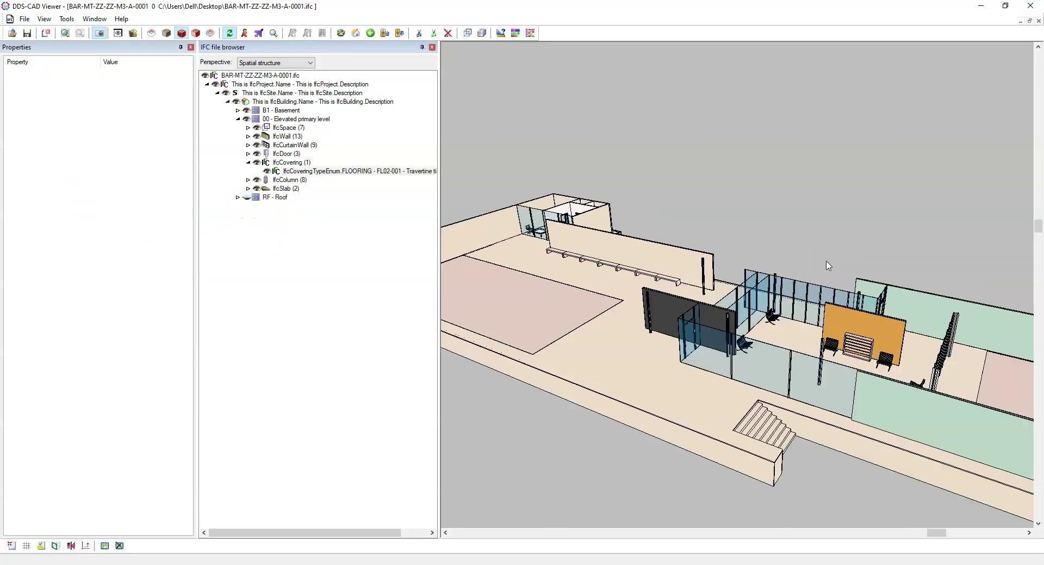
left_click(742, 351)
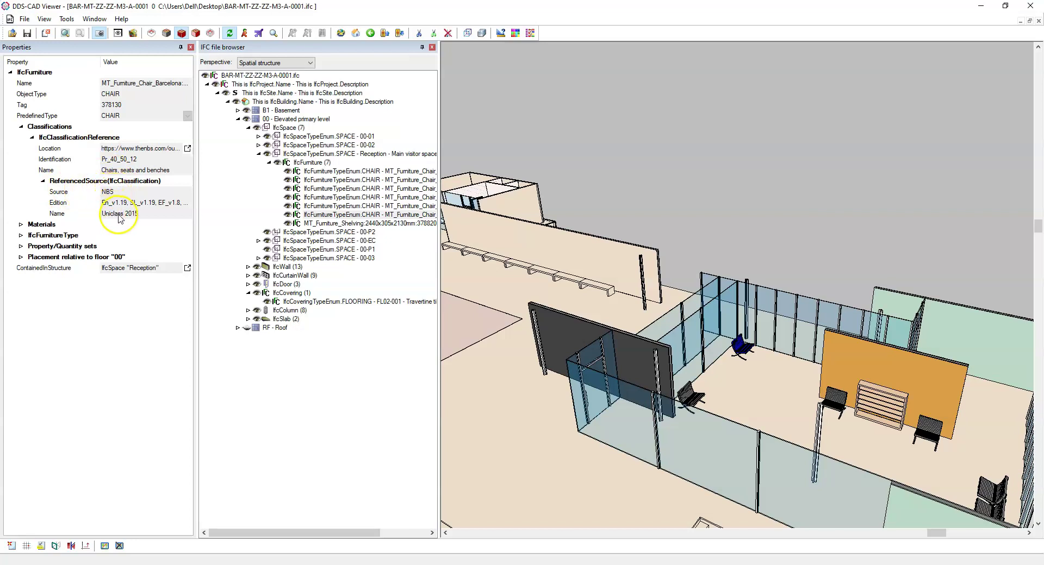
- Examine the classification of the shelving unit in Reception
left_click(895, 400)
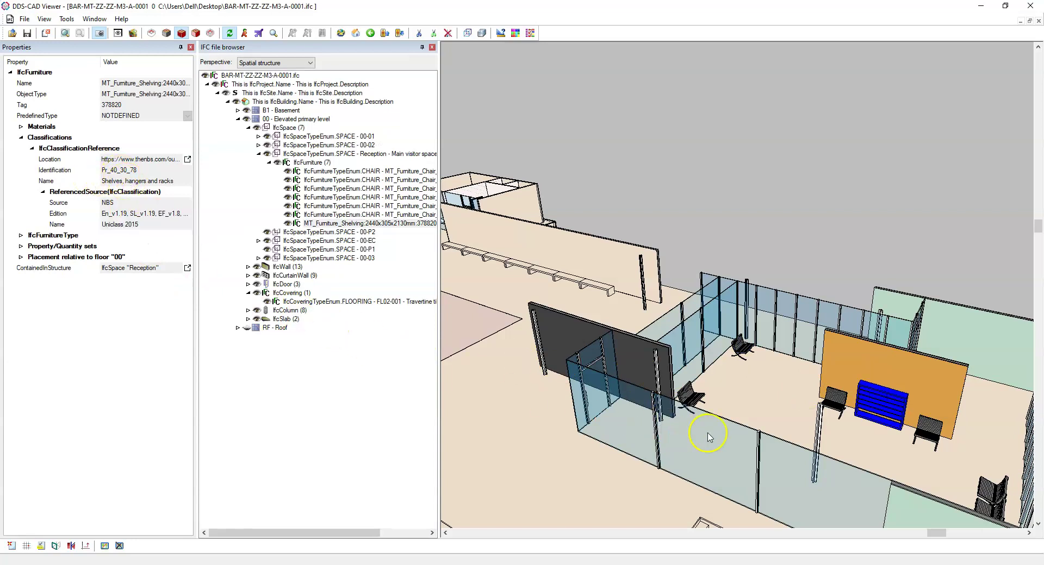
left_click(821, 417)
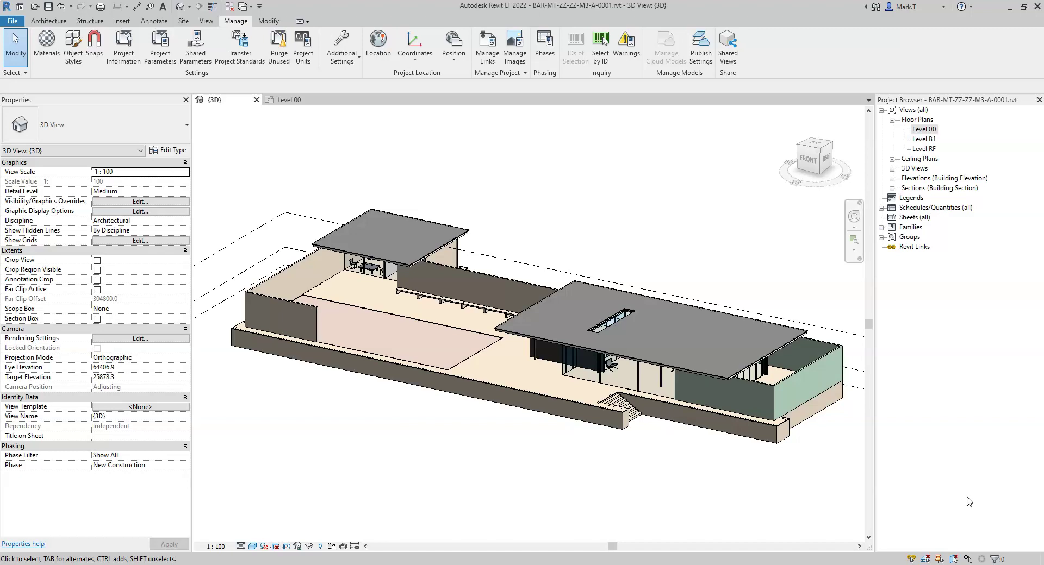
left_click(973, 500)
left_click(965, 501)
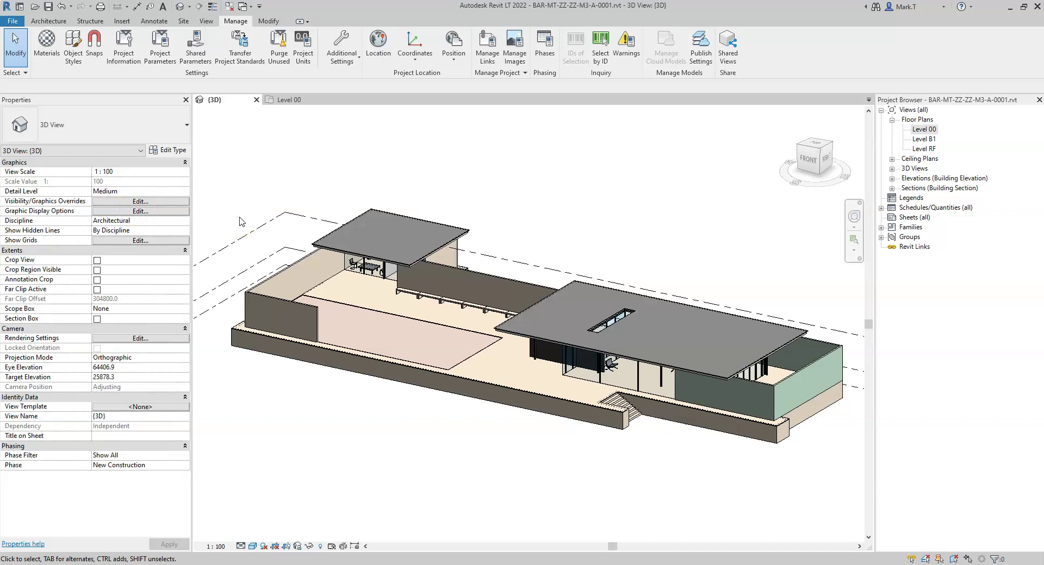
left_click(239, 223)
- Dismiss the save reminder and start a new shared parameter in the Revit project's parameters
left_click(161, 54)
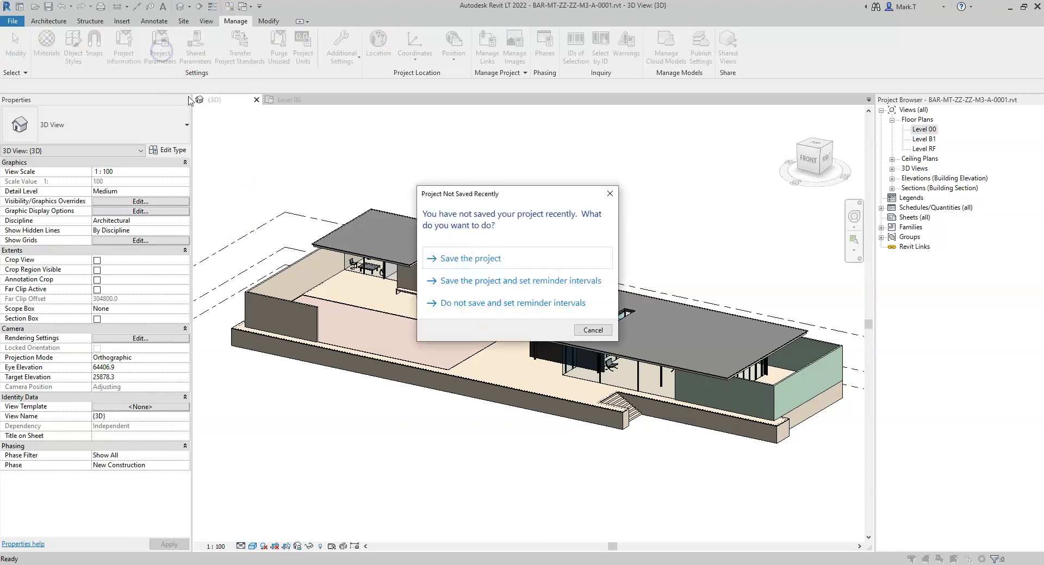
key("Escape")
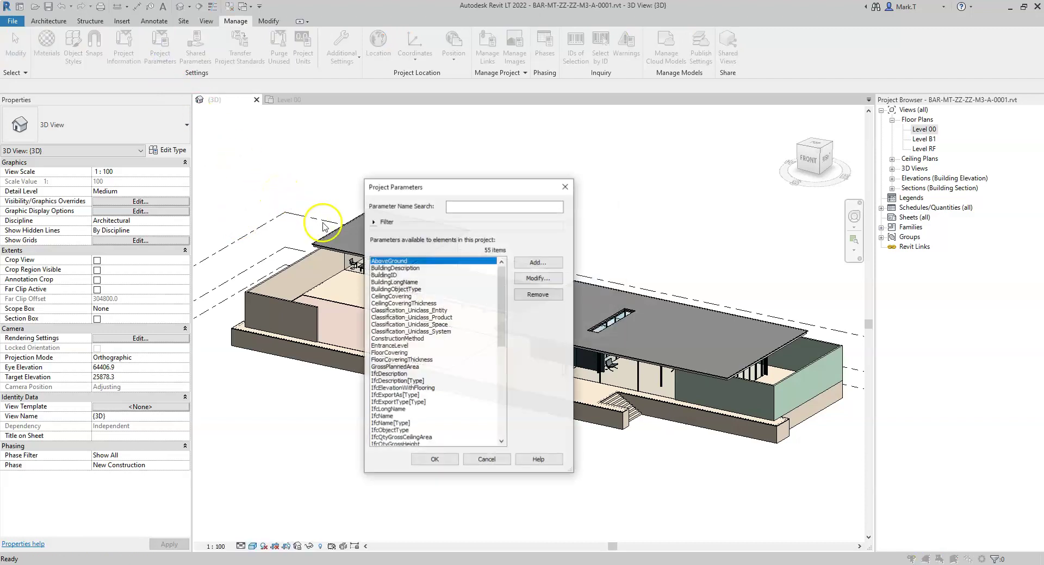
left_click(536, 264)
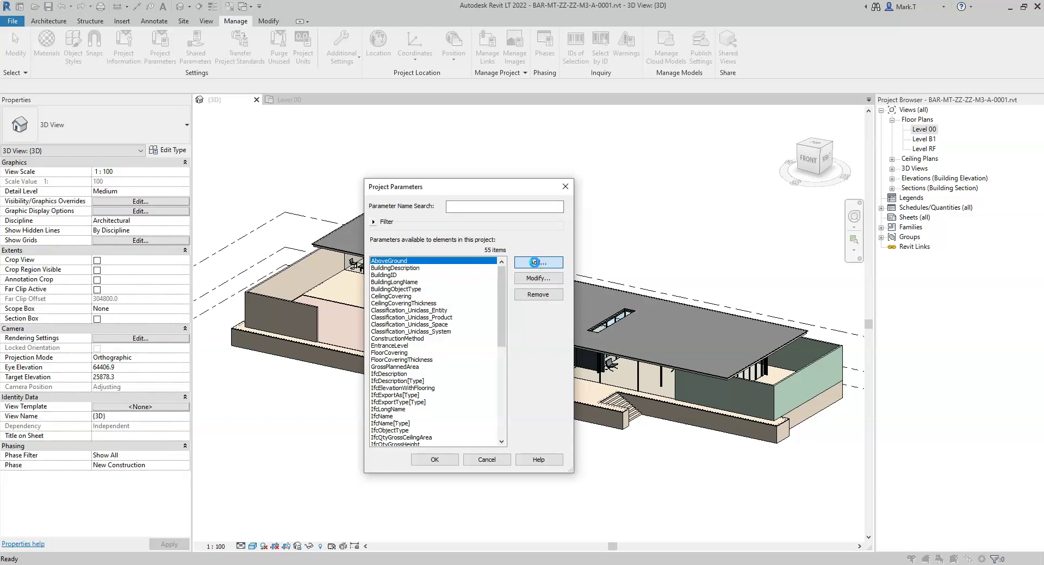
left_click(534, 262)
left_click(333, 244)
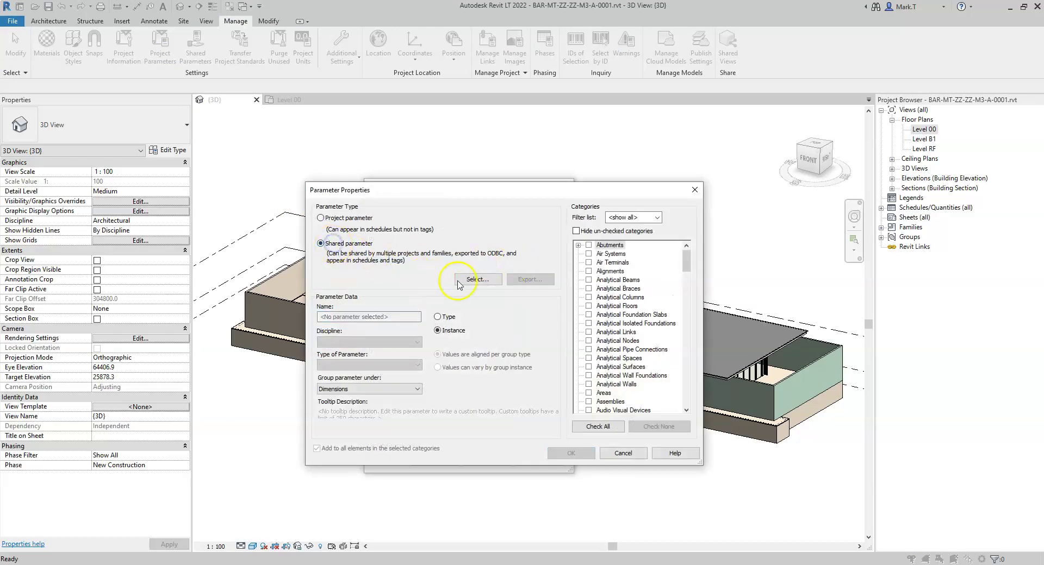
- Load IFC Shared Parameters-RevitIFCBuiltIn-Type_ALL.txt as the shared parameter file
left_click(466, 280)
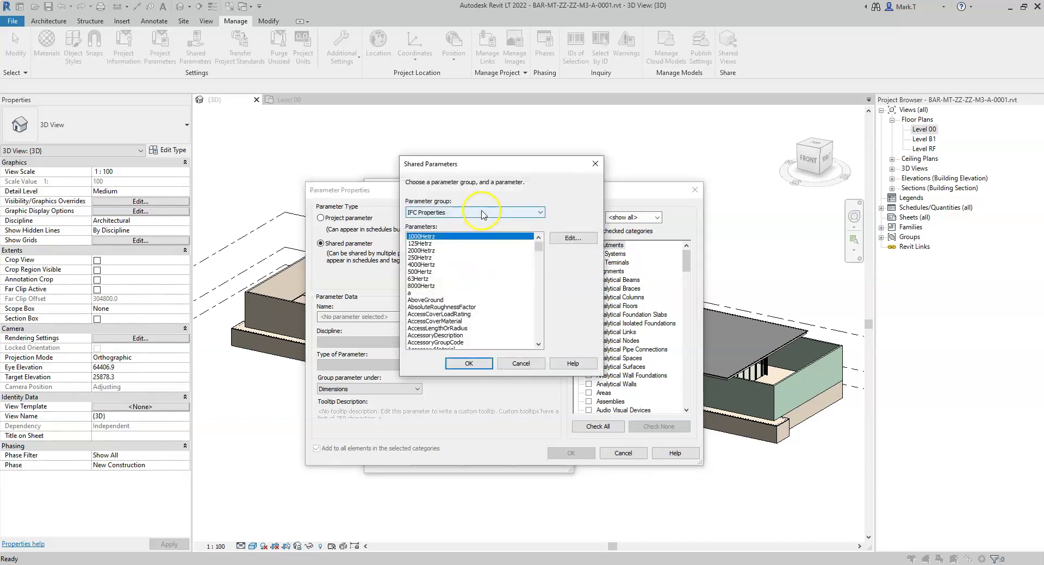
left_click(574, 240)
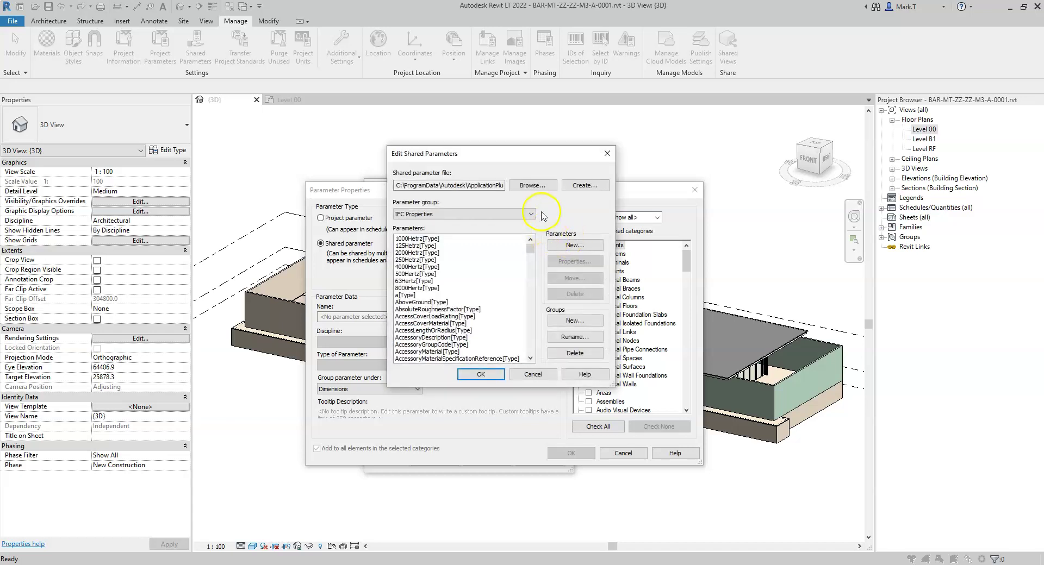
left_click(533, 186)
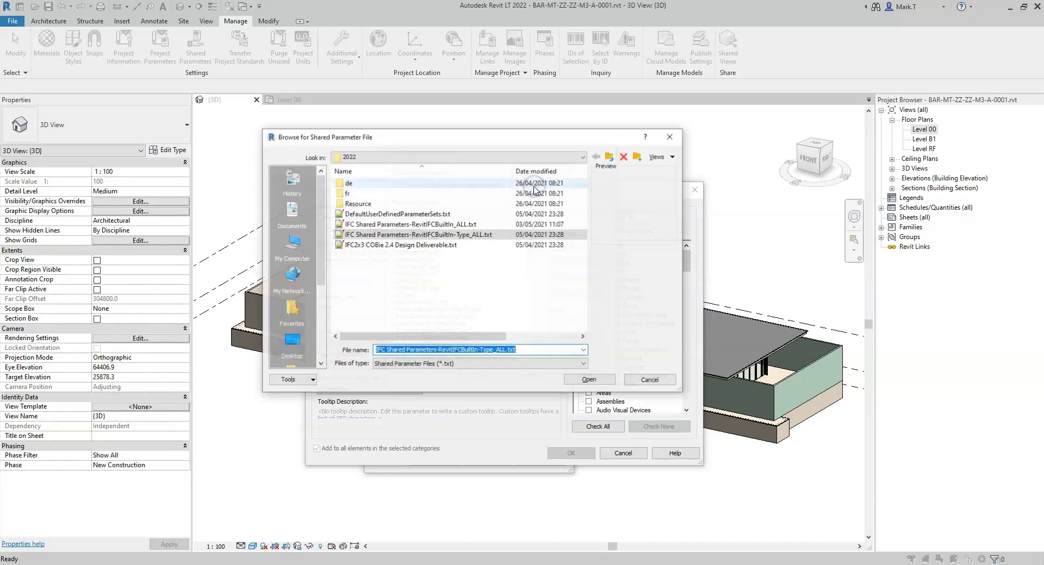
double_click(449, 235)
left_click(479, 375)
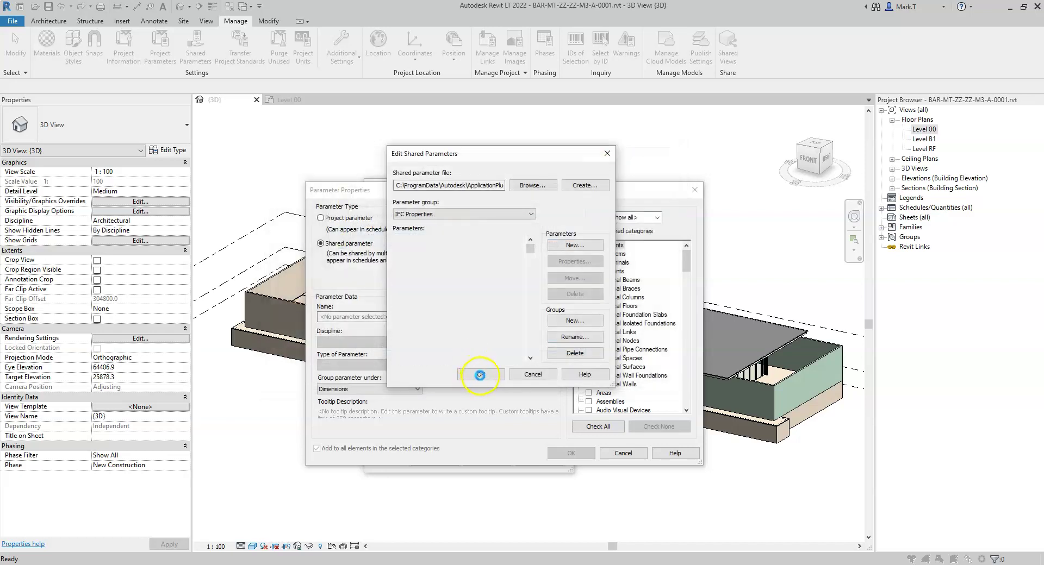
left_click(481, 375)
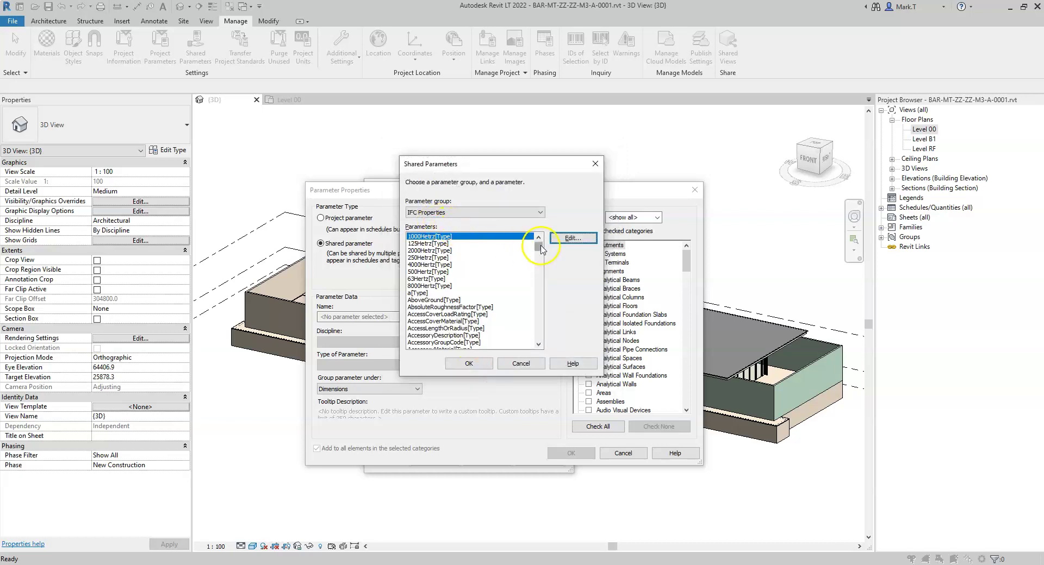
- Choose the shared parameter ClassificationCode[Type] from the IFC Properties group
left_click_drag(541, 250, 537, 256)
scroll(481, 256, "up", 2)
scroll(483, 258, "down", 3)
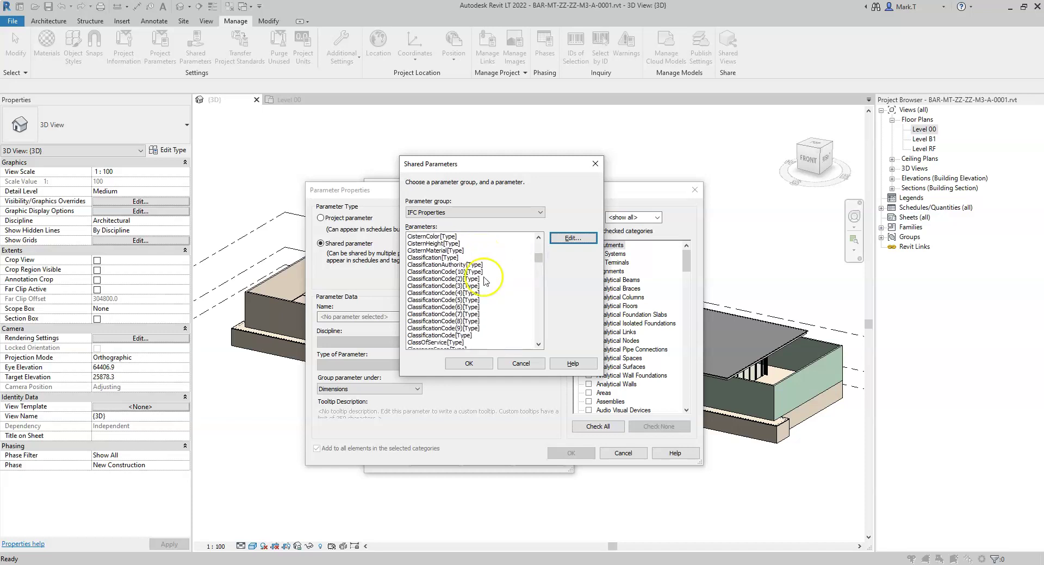
left_click(449, 335)
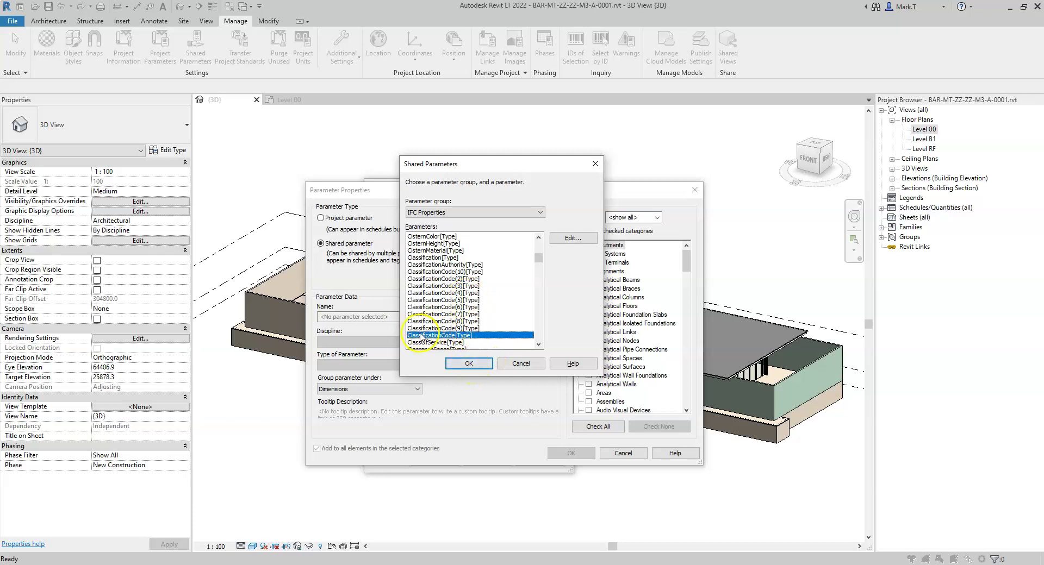
left_click(451, 336)
left_click(473, 366)
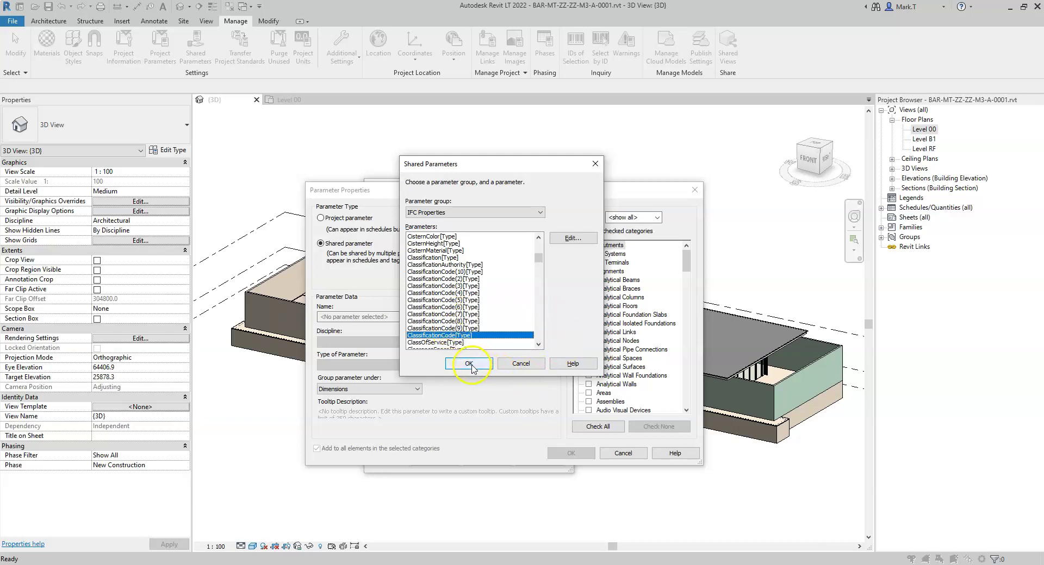
left_click(471, 366)
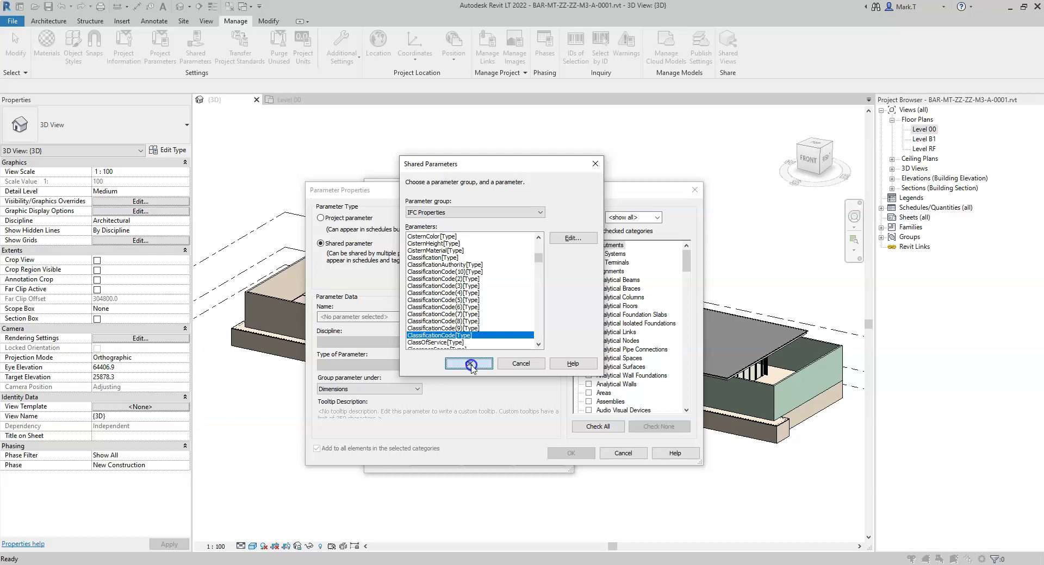
- Make ClassificationCode[Type] a type parameter grouped under Data
left_click(438, 318)
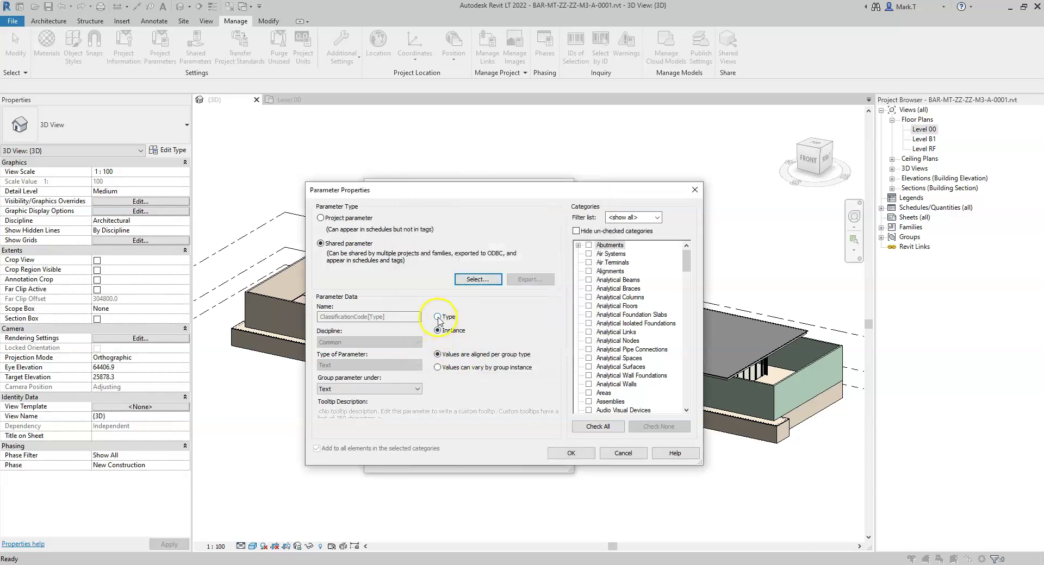
left_click(415, 389)
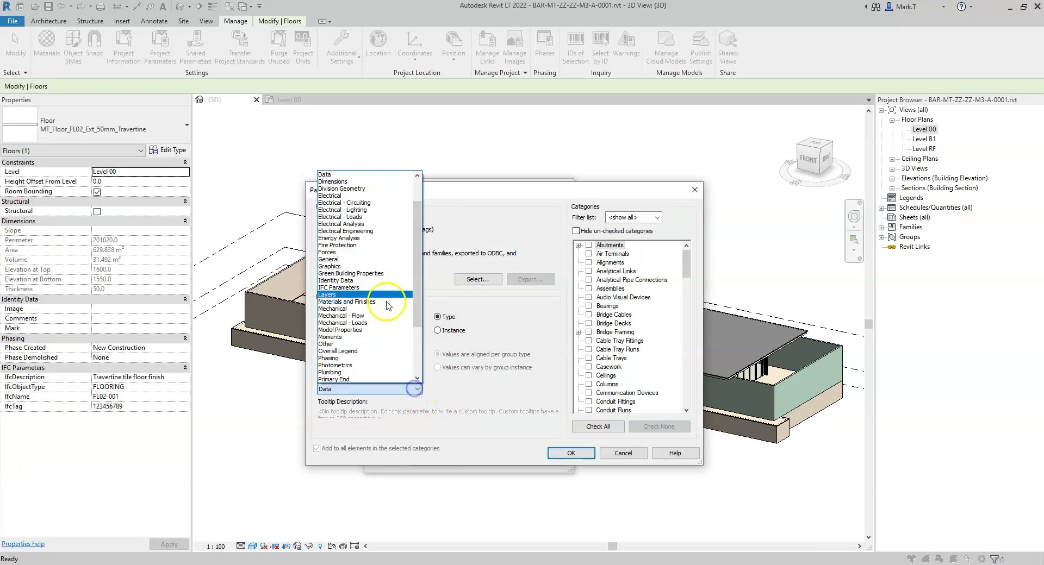
left_click(342, 174)
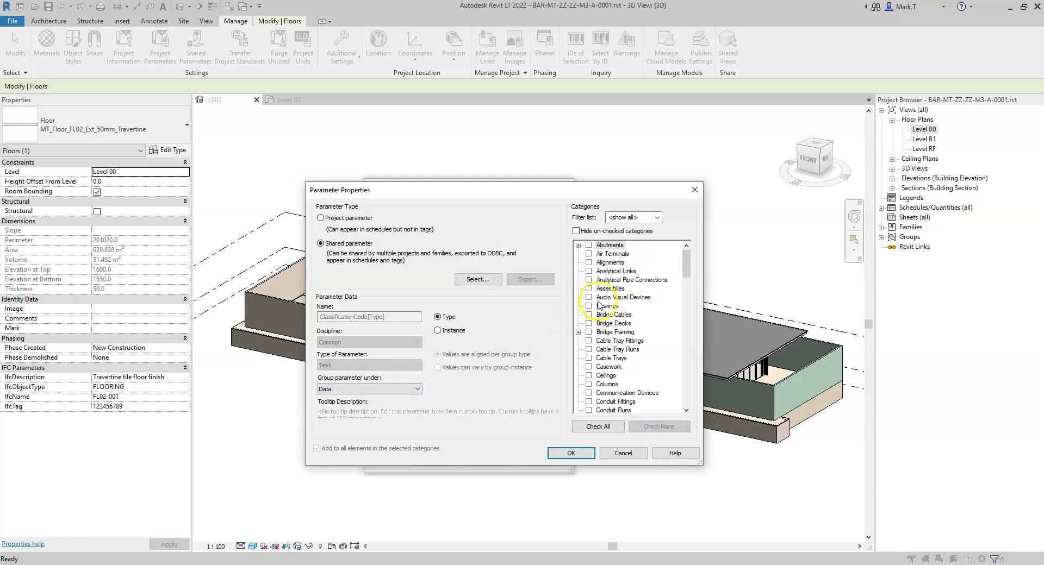
- Assign ClassificationCode[Type] to the Ceilings, Columns, Communication Devices and Doors categories
scroll(686, 260, "down", 1)
left_click(588, 349)
left_click(588, 357)
left_click(589, 367)
left_click_drag(687, 272, 687, 298)
left_click(588, 331)
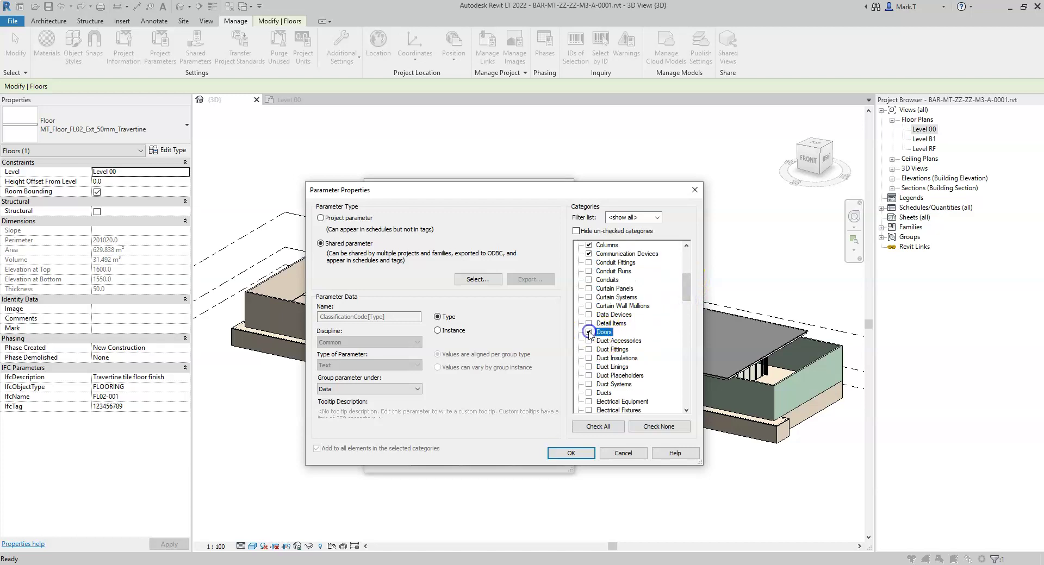
- Assign ClassificationCode[Type] to the Floors and Furniture categories as well
scroll(591, 364, "down", 1)
scroll(591, 368, "down", 3)
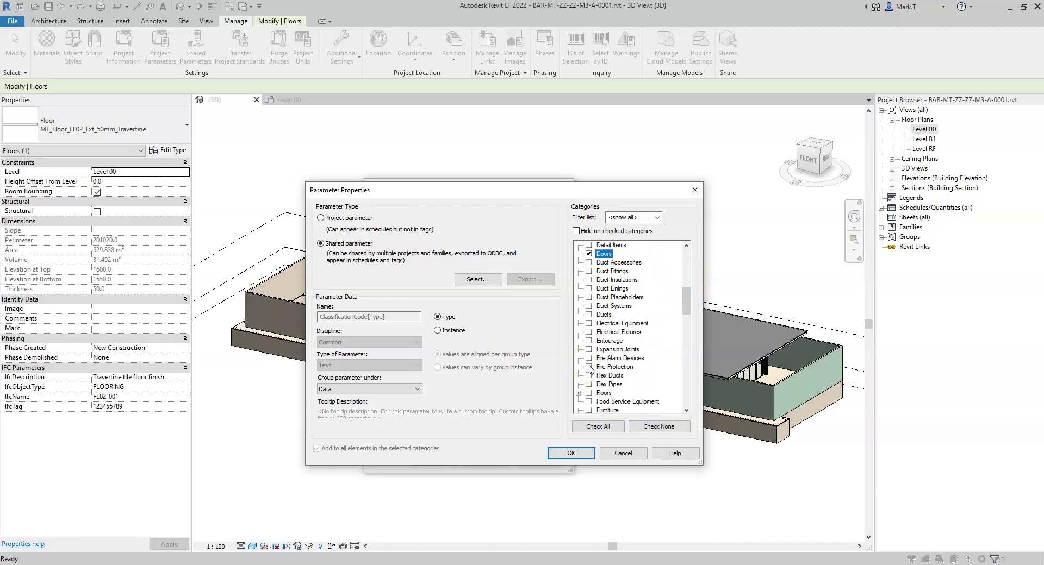
scroll(588, 376, "down", 1)
left_click(588, 367)
left_click(588, 384)
- Assign ClassificationCode[Type] to the other required building element categories between Furniture and Structural Framing, including Structural Framing
scroll(589, 385, "down", 2)
left_click_drag(686, 318, 683, 354)
left_click(588, 349)
scroll(590, 358, "down", 1)
left_click(589, 357)
left_click(588, 392)
left_click(588, 401)
left_click(589, 410)
scroll(588, 400, "down", 1)
scroll(588, 398, "down", 1)
left_click(588, 367)
left_click(588, 392)
scroll(588, 396, "down", 2)
left_click(588, 375)
- Add the Walls and Windows categories and accept the ClassificationCode[Type] parameter
scroll(591, 380, "down", 4)
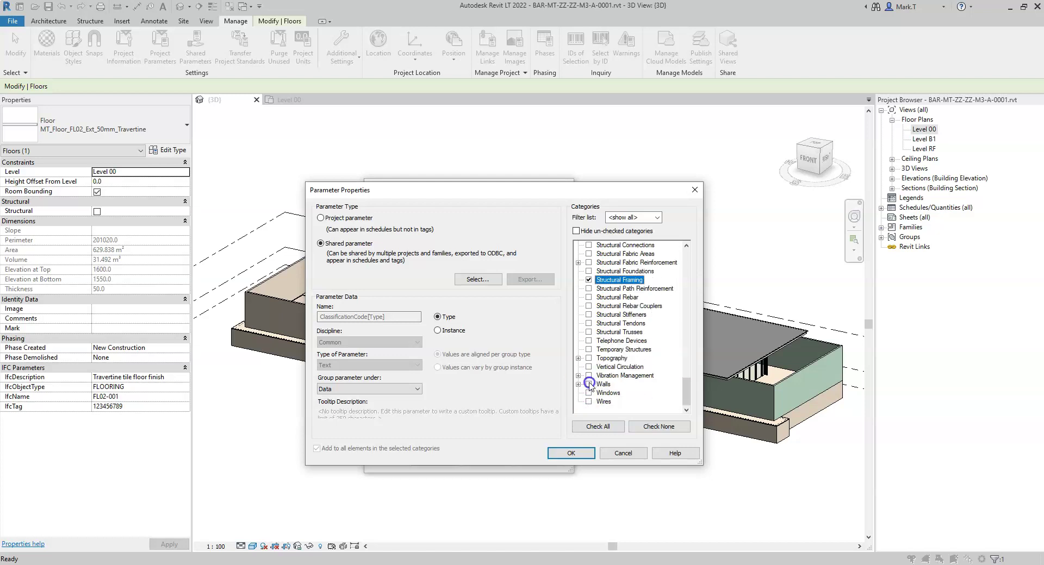
left_click(588, 384)
left_click(588, 392)
left_click(579, 455)
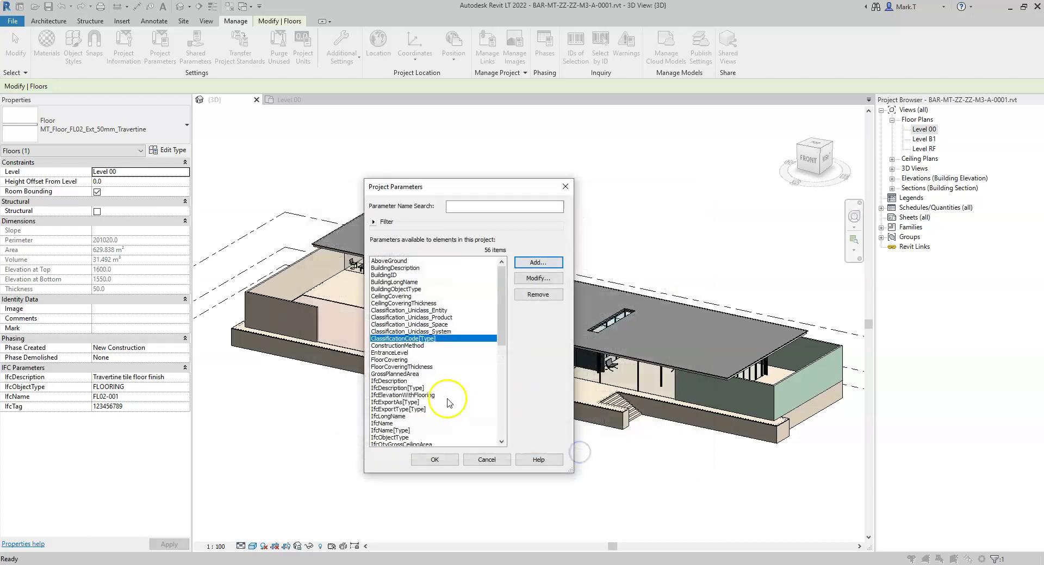
- Start another shared project parameter and choose ClassificationCode(2)[Type] from the IFC Properties group
left_click(533, 265)
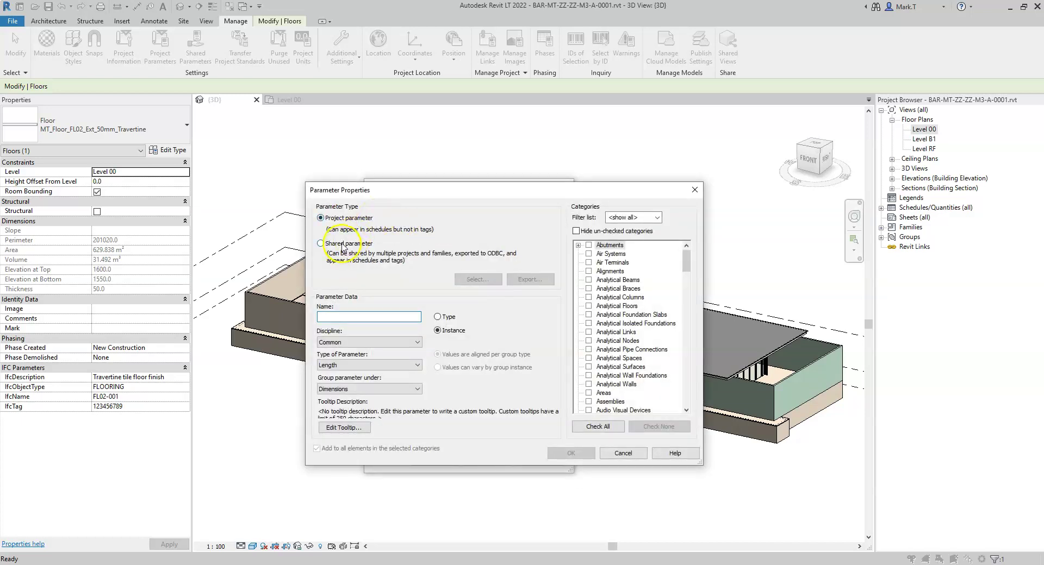
left_click(343, 244)
left_click(476, 280)
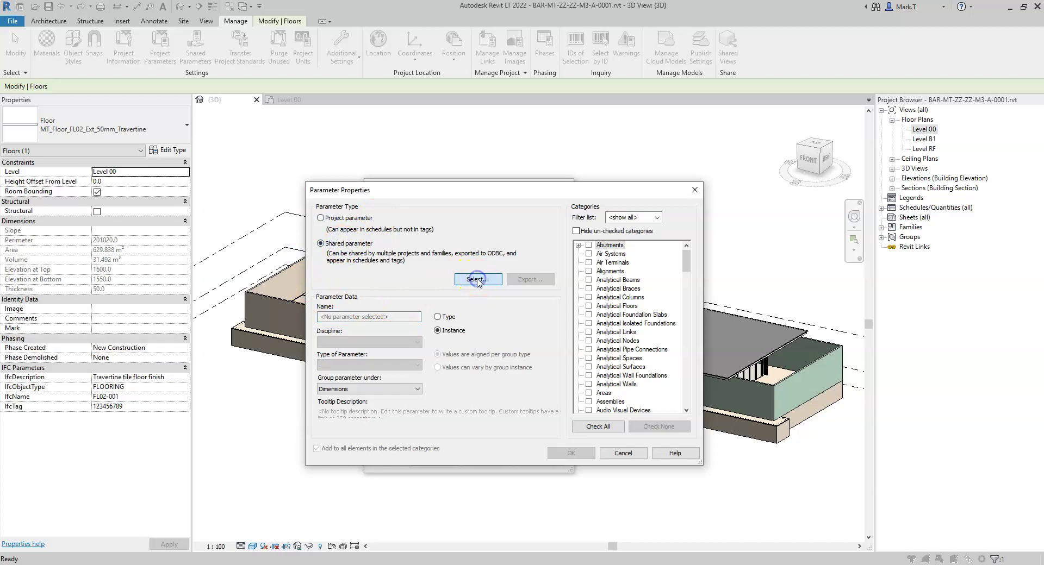
type("cla")
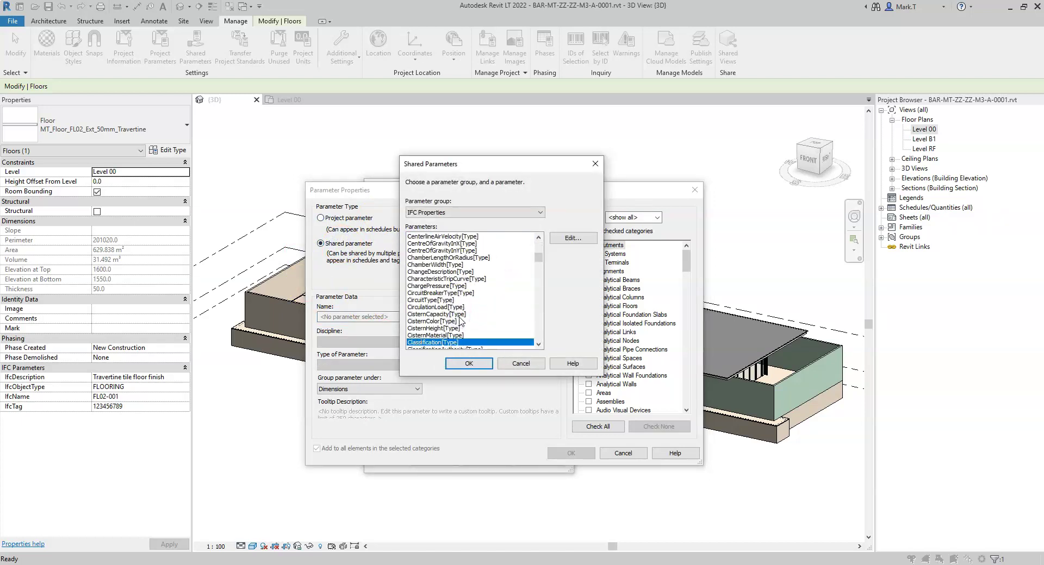
scroll(460, 322, "down", 1)
left_click(460, 343)
left_click(465, 365)
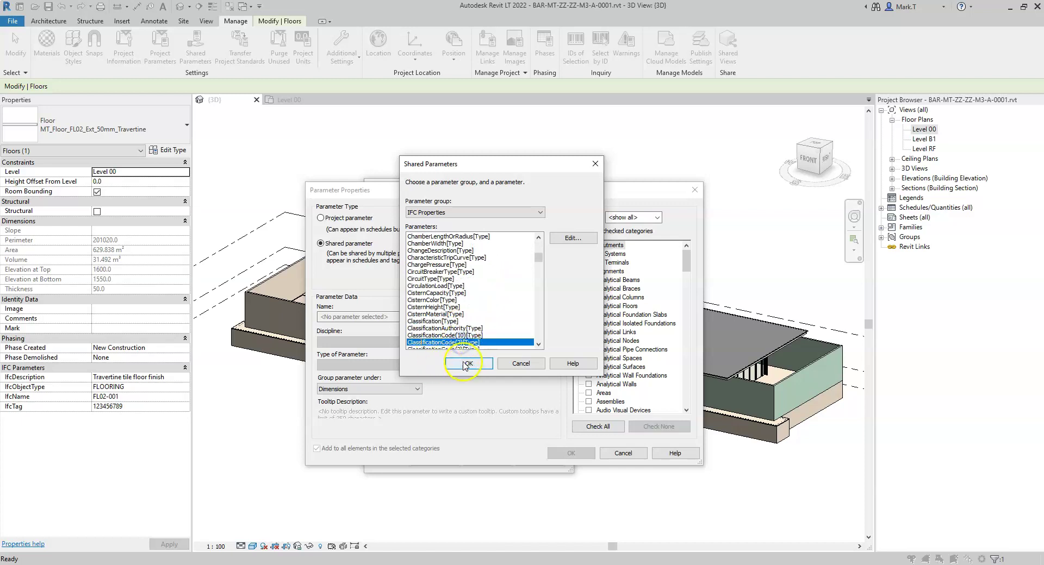
- Make ClassificationCode(2)[Type] a type parameter grouped under Data
left_click(438, 317)
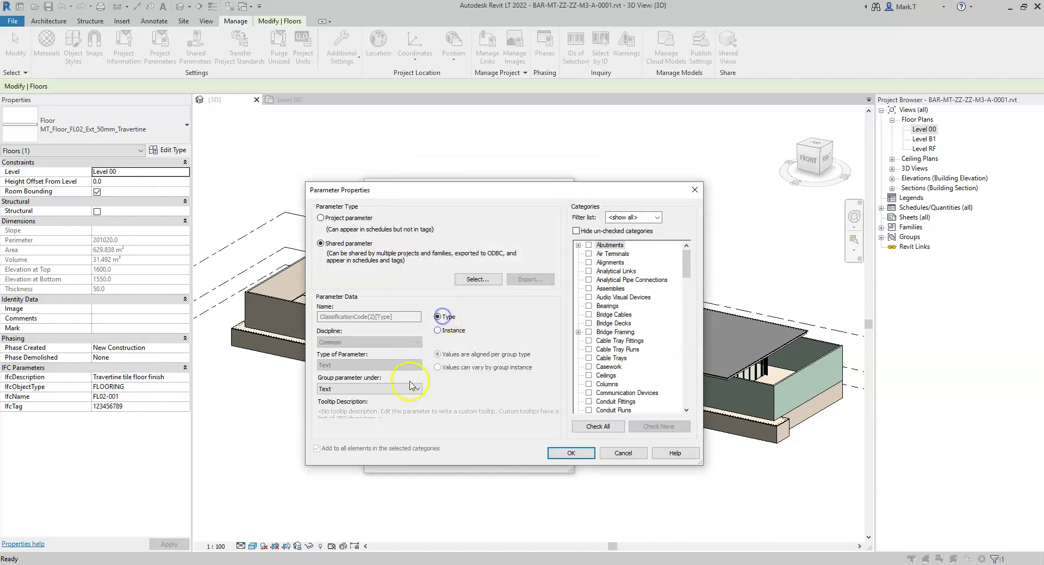
left_click(412, 387)
scroll(370, 245, "up", 3)
left_click(470, 391)
- Assign ClassificationCode(2)[Type] to the building element categories, including Casework, Ceilings and Columns, and accept the project parameters
scroll(669, 263, "down", 2)
left_click_drag(686, 264, 686, 255)
left_click(571, 452)
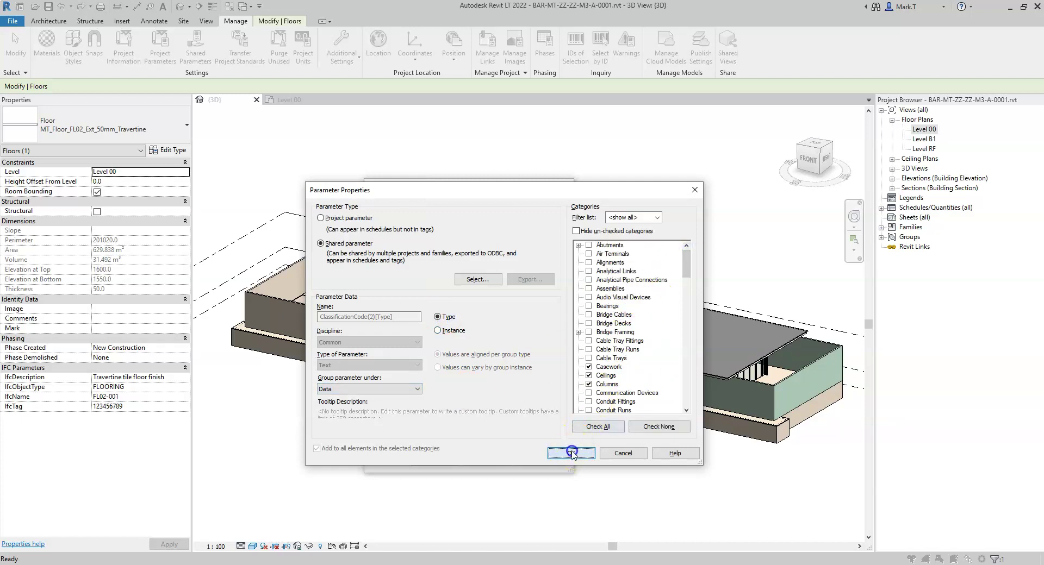
left_click(436, 459)
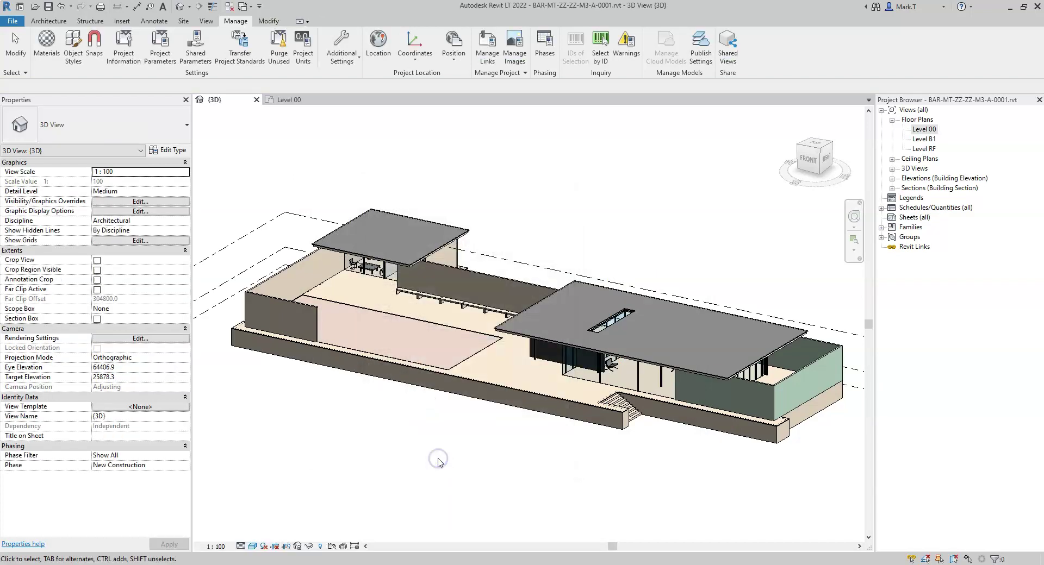
- Set ClassificationCode[Type] to "3.2 : Floor finishes" in the type properties of the travertine floor
left_click(505, 381)
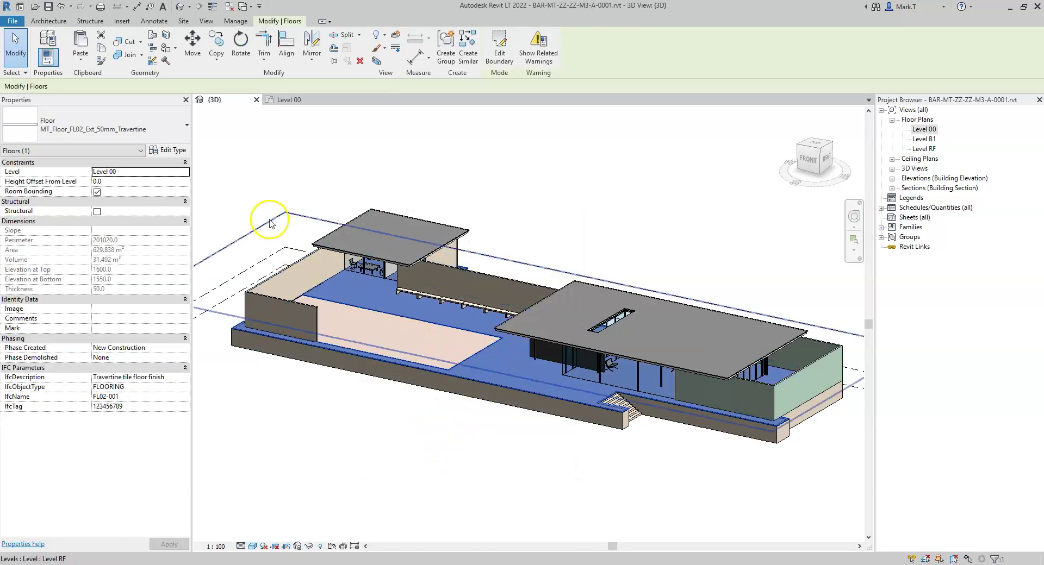
left_click(178, 154)
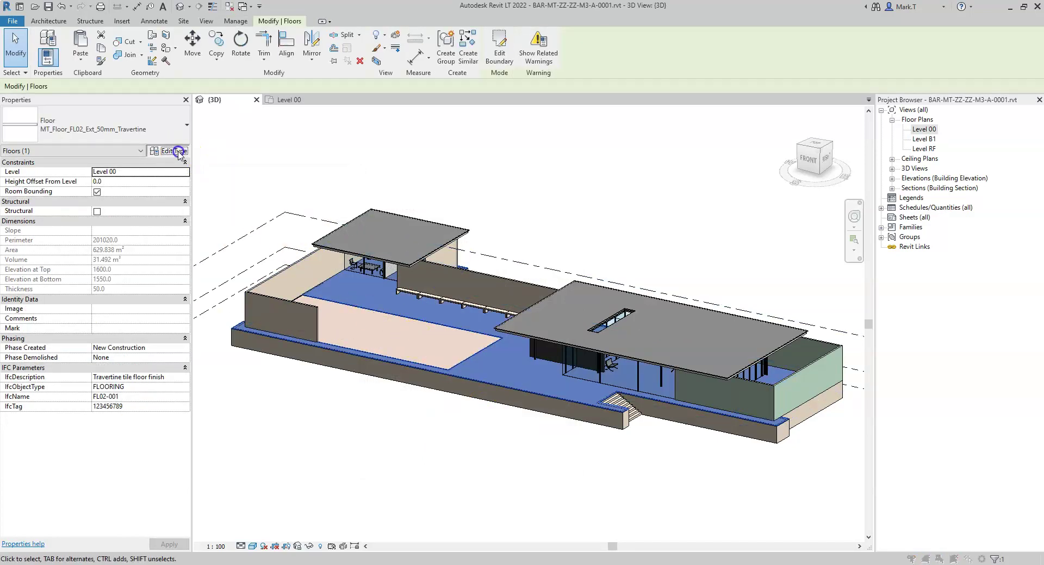
left_click_drag(668, 304, 669, 390)
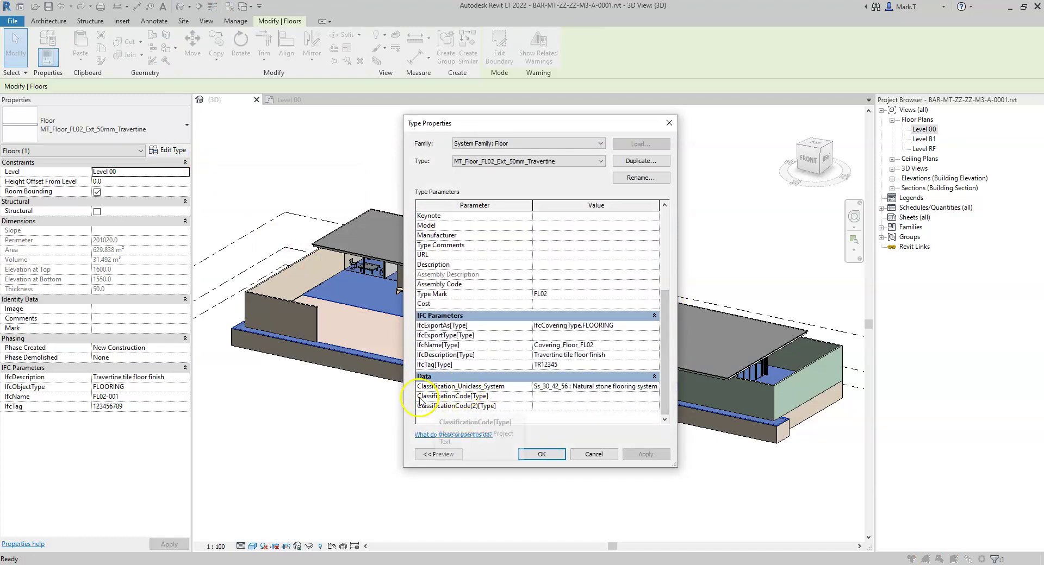
left_click(552, 397)
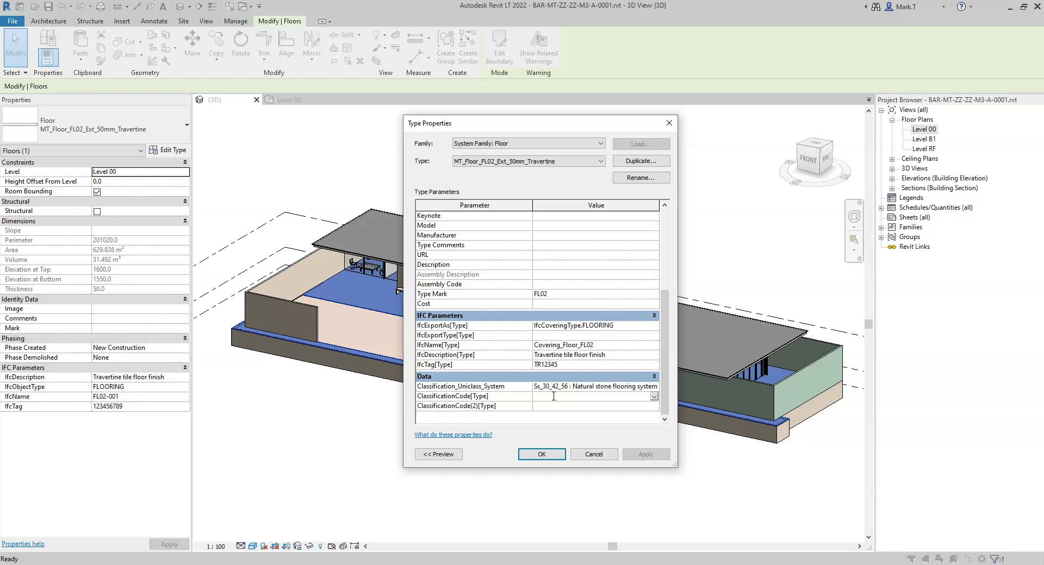
type("3.2 : Floor finishes")
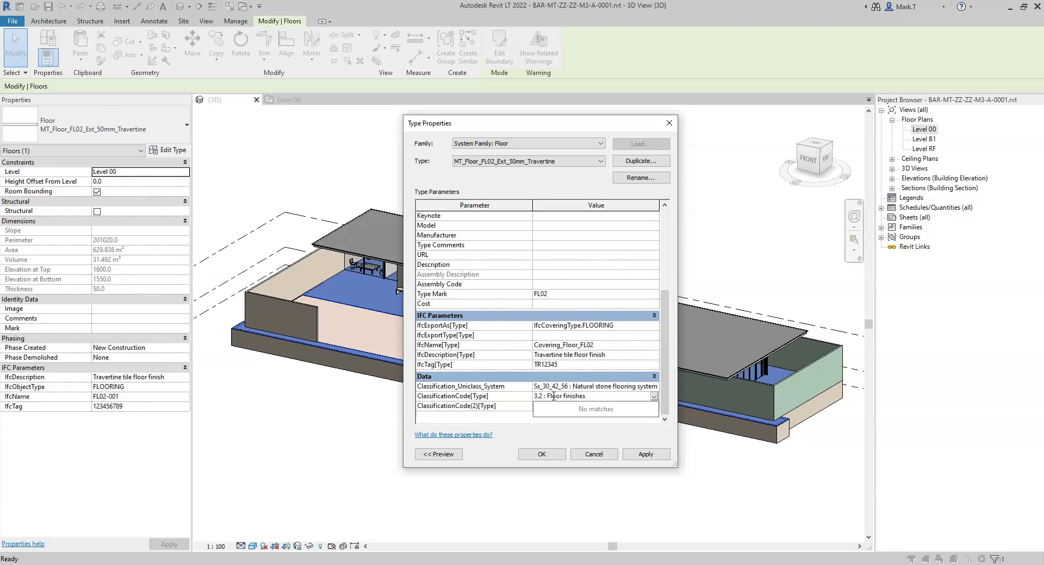
- Prefix the travertine floor's ClassificationCode[Type] value with the classification name so it reads "[NRM1] 3.2 : Floor finishes"
key("Return")
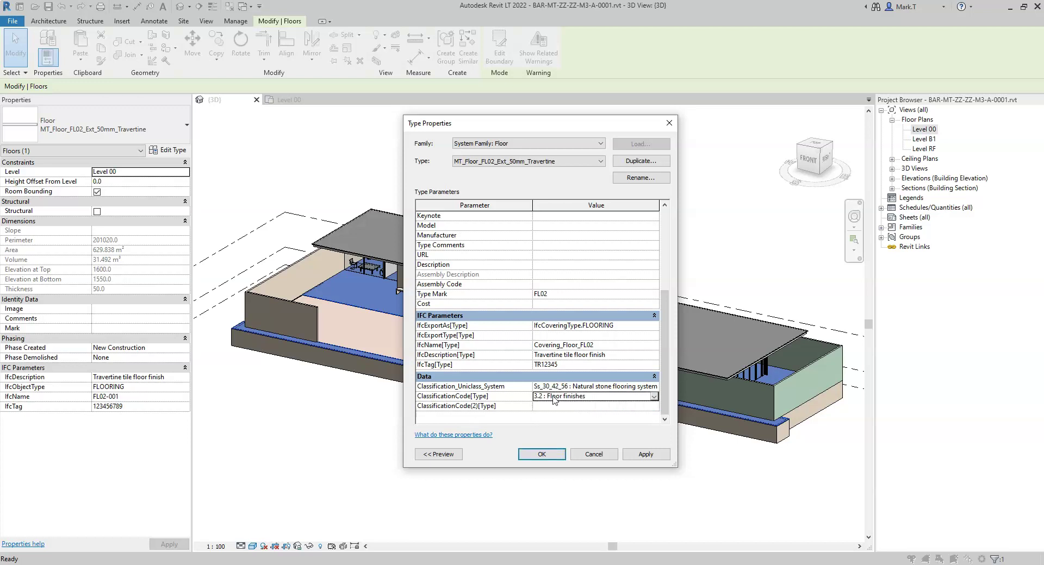
left_click(536, 387)
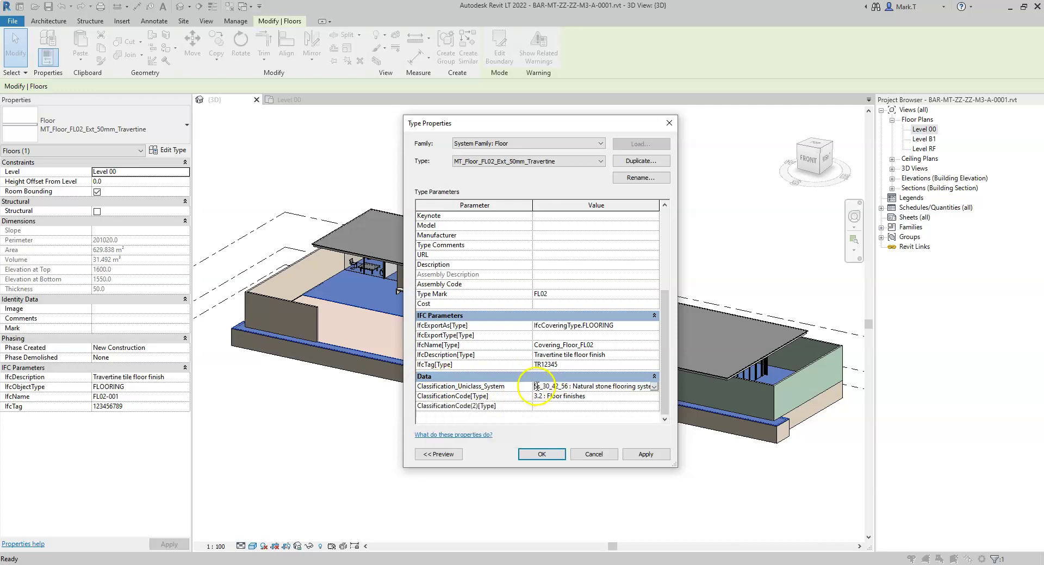
left_click(541, 397)
left_click(560, 397)
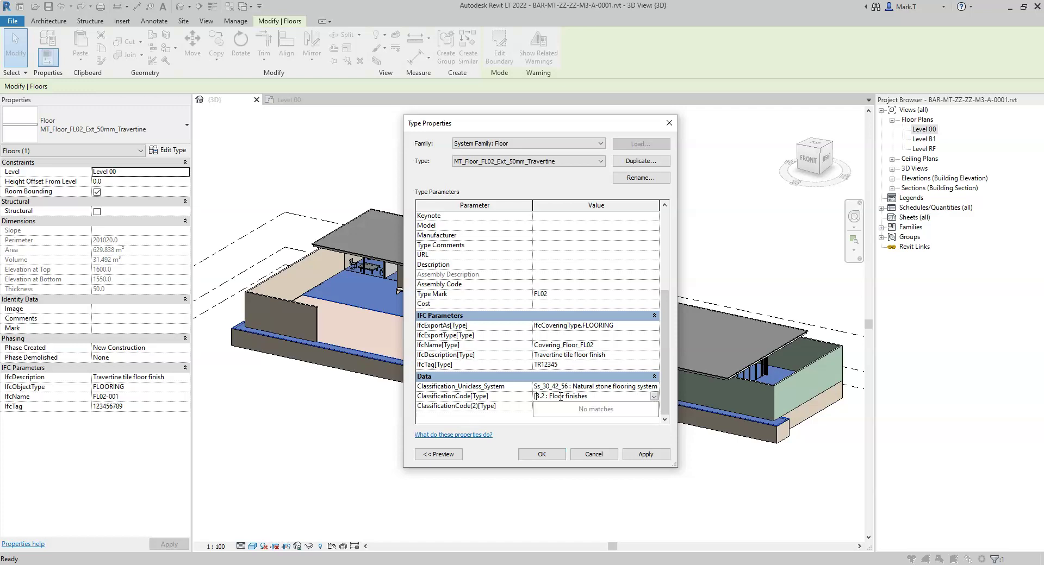
type("NRM1]")
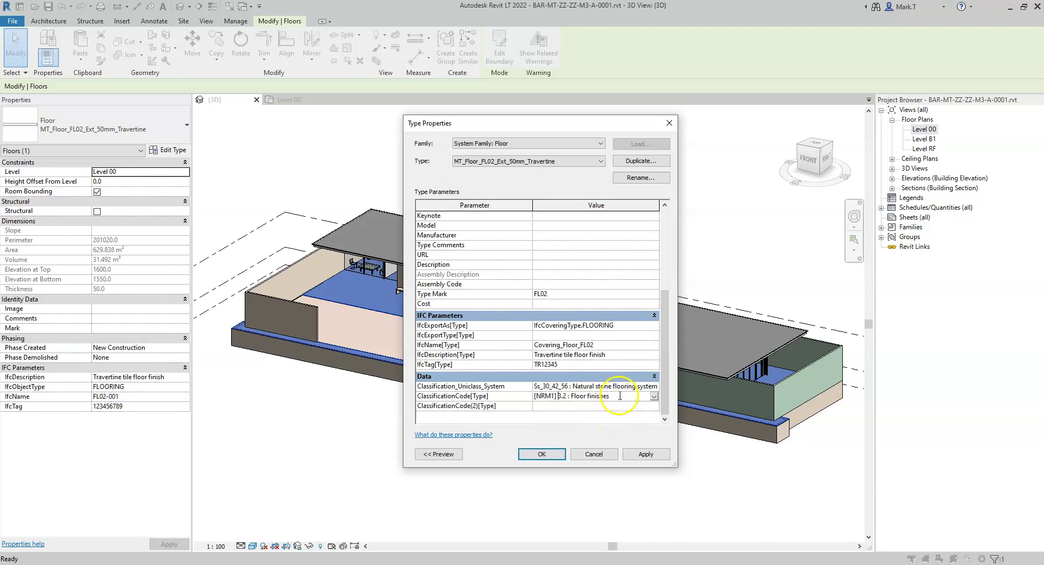
- Set ClassificationCode(2)[Type] to "[Client Classification] EXF : External floor finish", accept the floor's type properties and deselect the floor
left_click(546, 407)
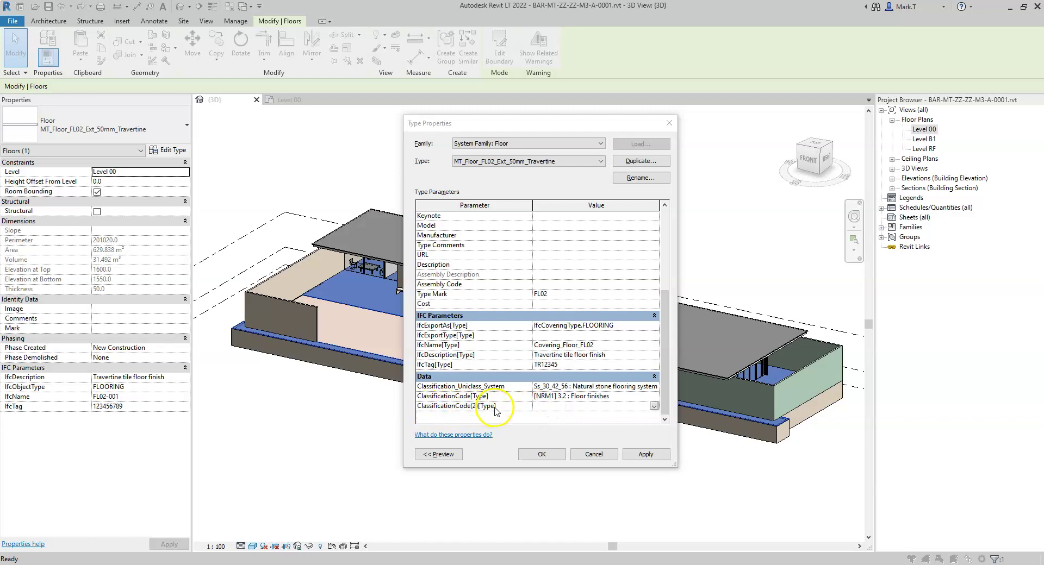
left_click(545, 407)
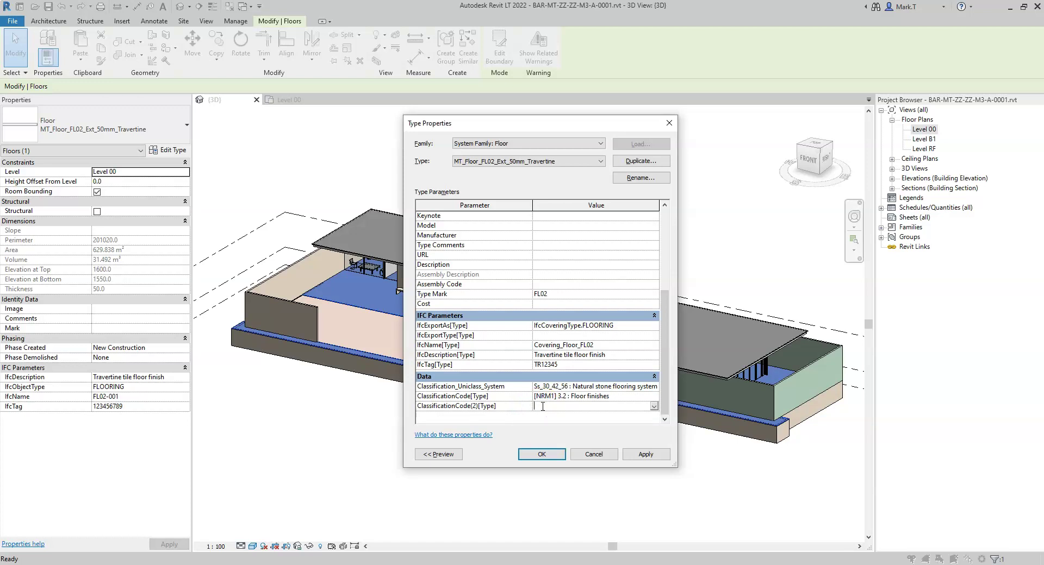
type("[Client Classification")
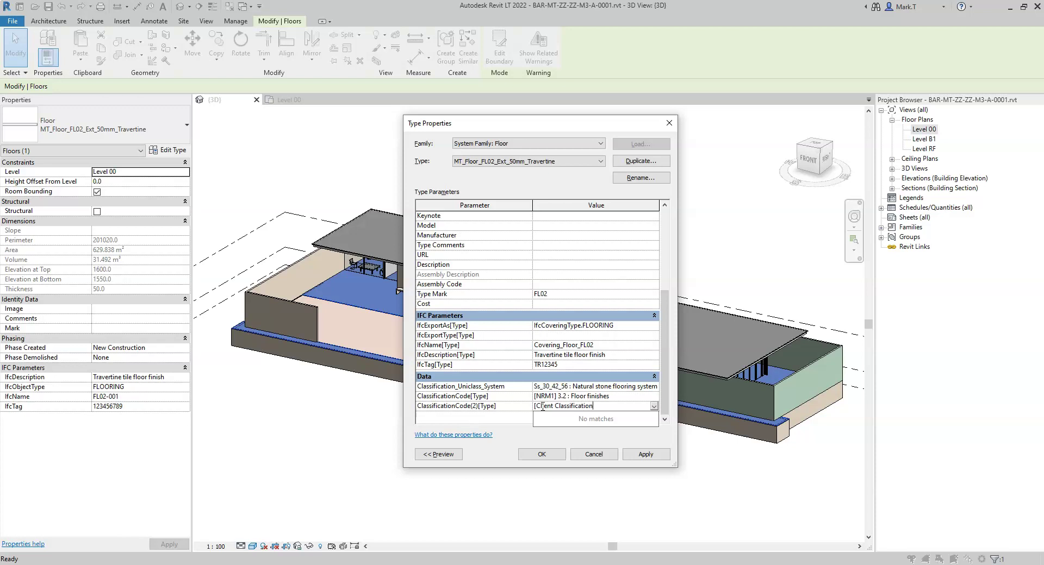
left_click(592, 401)
left_click(577, 397)
type("or finish")
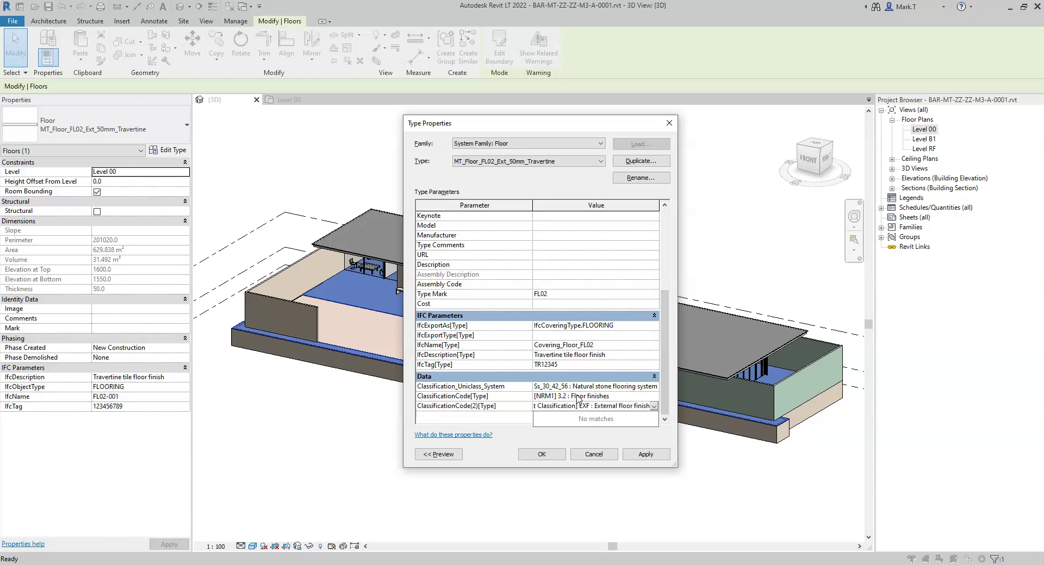
key("Return")
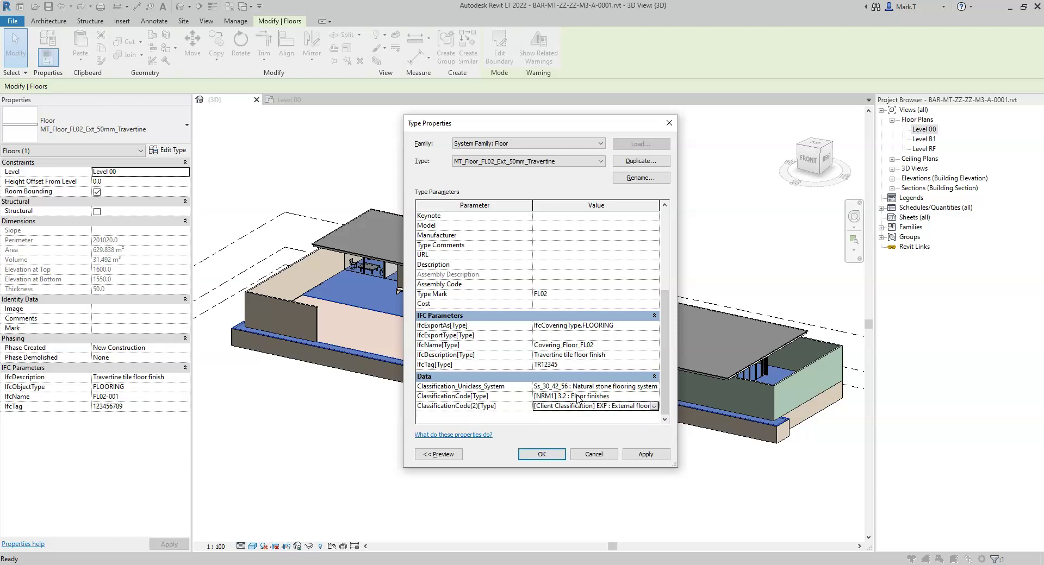
left_click(530, 402)
left_click(542, 455)
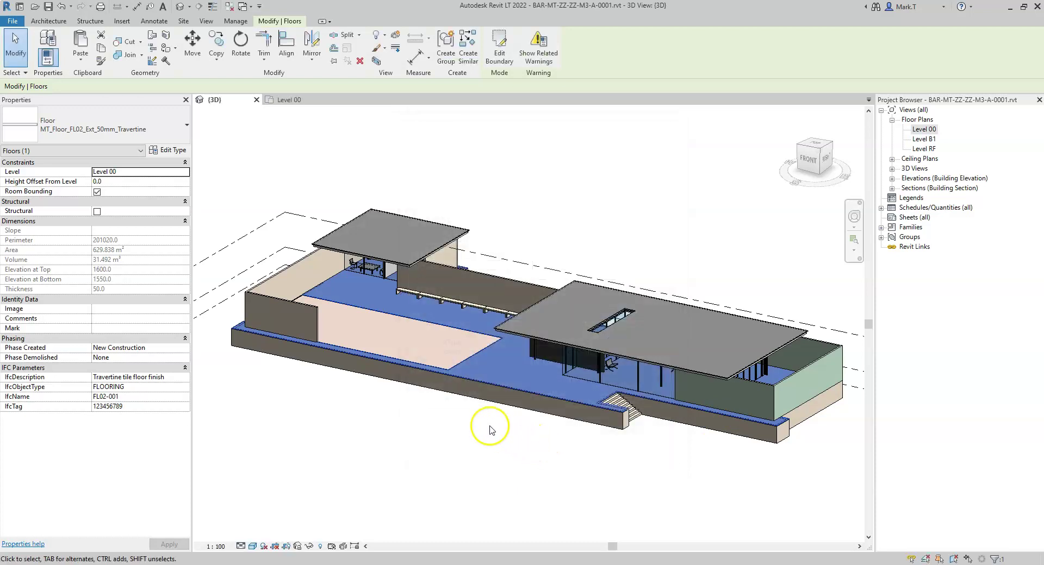
left_click(533, 427)
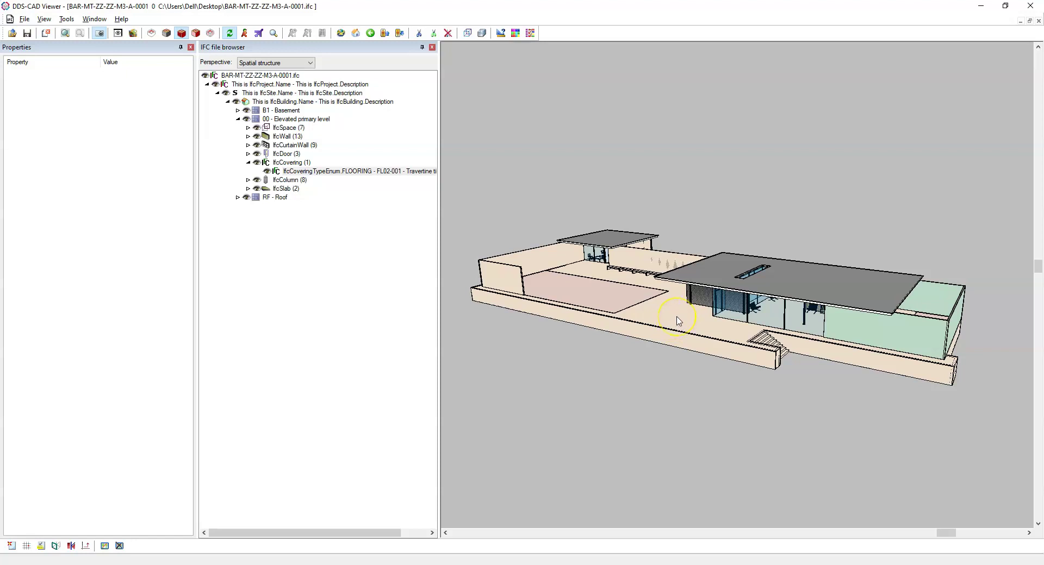
- In DDS-CAD Viewer, examine the travertine floor covering's three classification references, including the referenced source of the floor finishes code
left_click(676, 317)
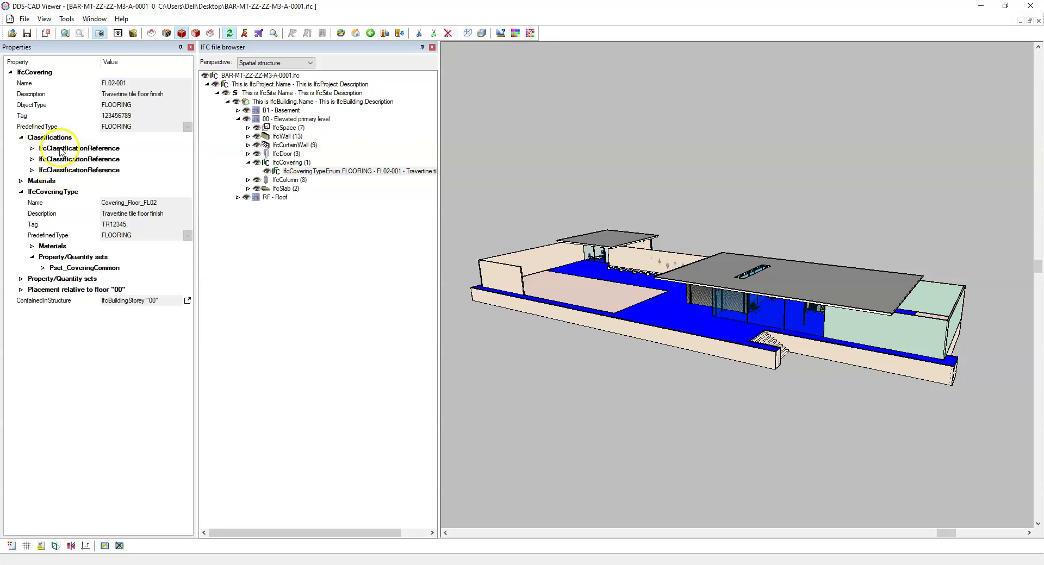
left_click(32, 148)
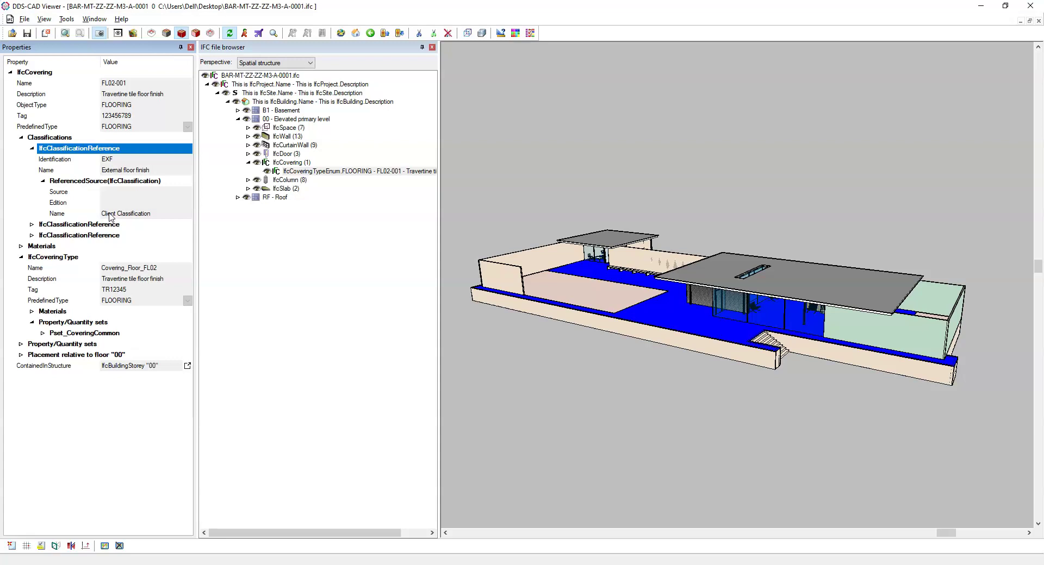
left_click(32, 225)
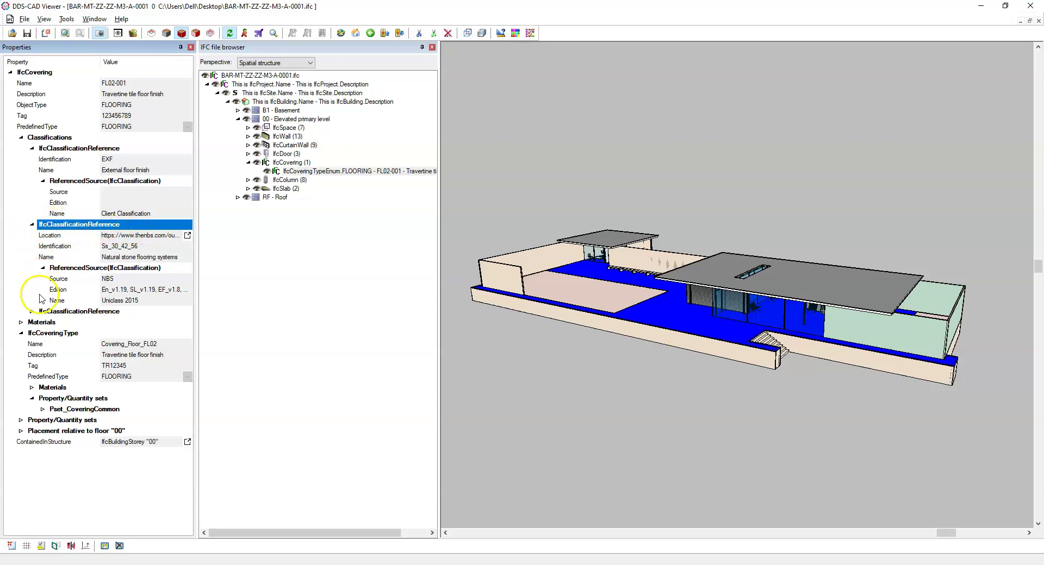
left_click(31, 312)
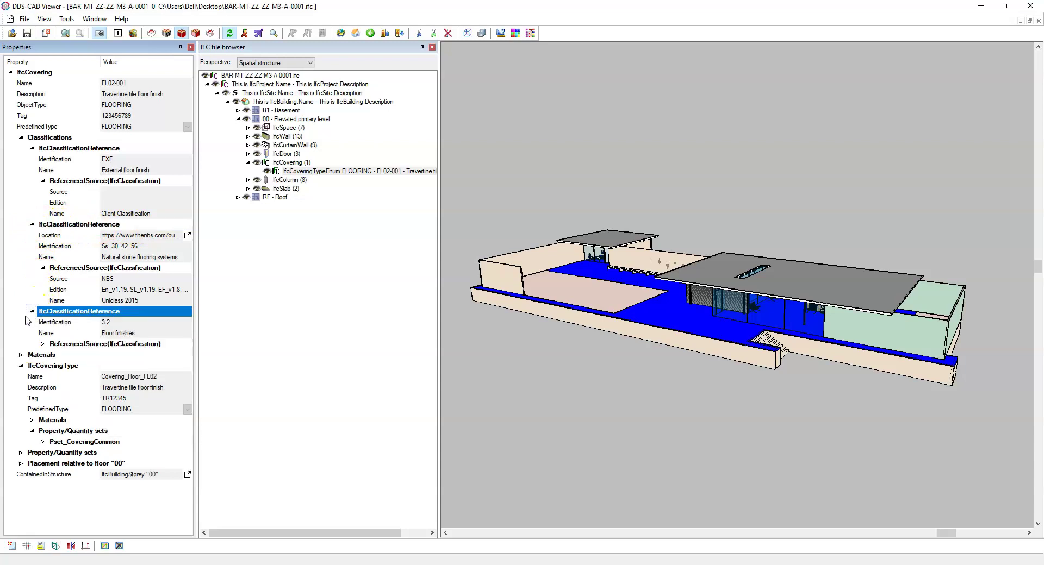
left_click(42, 345)
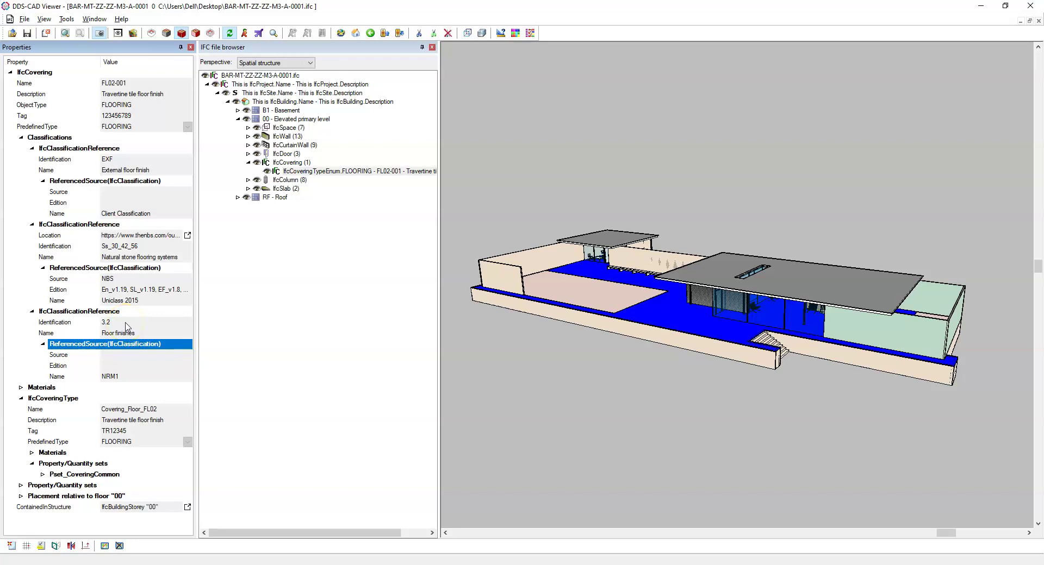
left_click(518, 363)
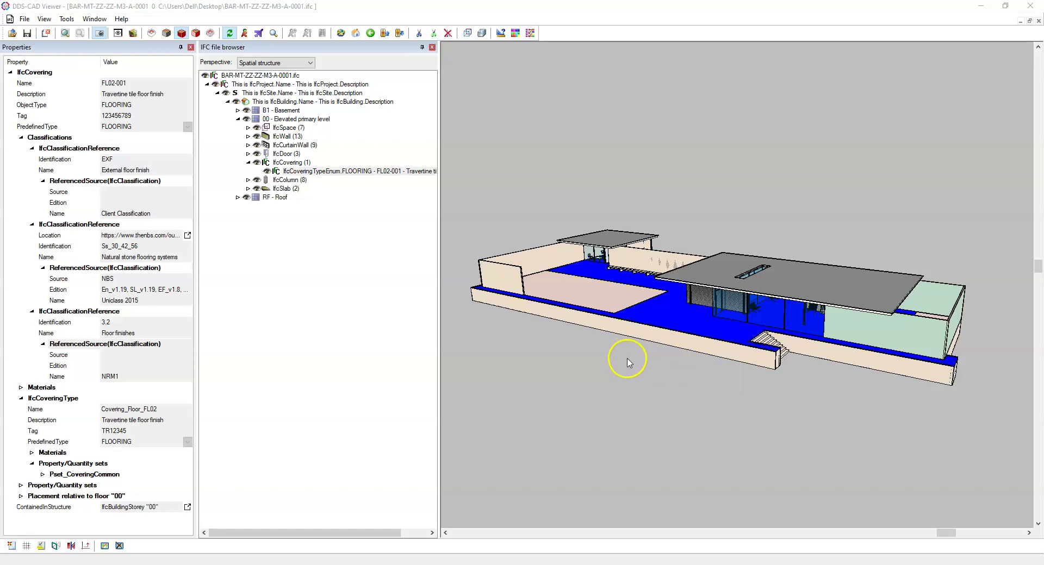
- Switch back to Revit and review the travertine floor's classification type parameters and its ClassificationCode(3) instance parameter
key("alt+Tab")
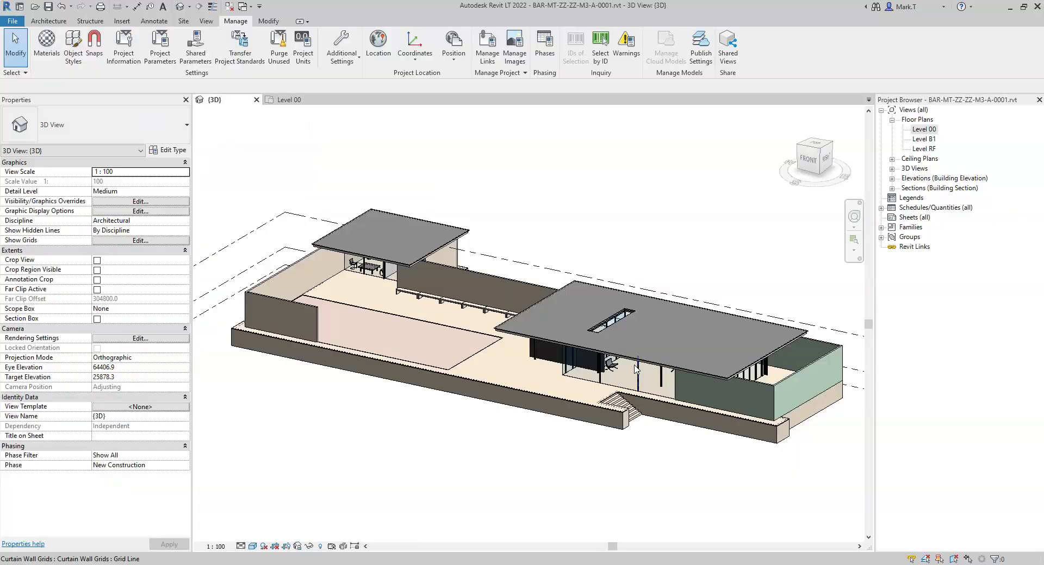
left_click(479, 359)
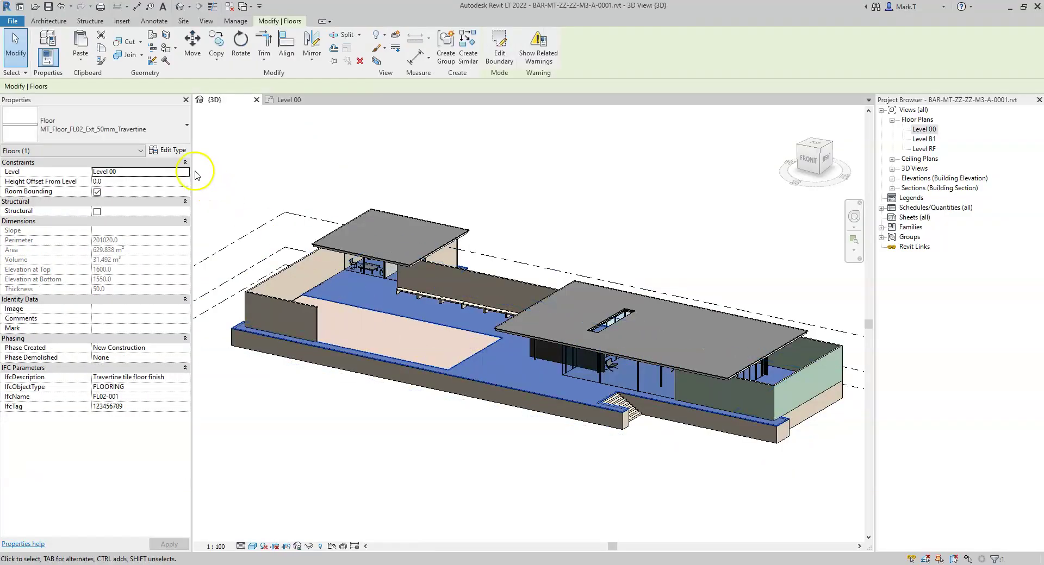
left_click(172, 152)
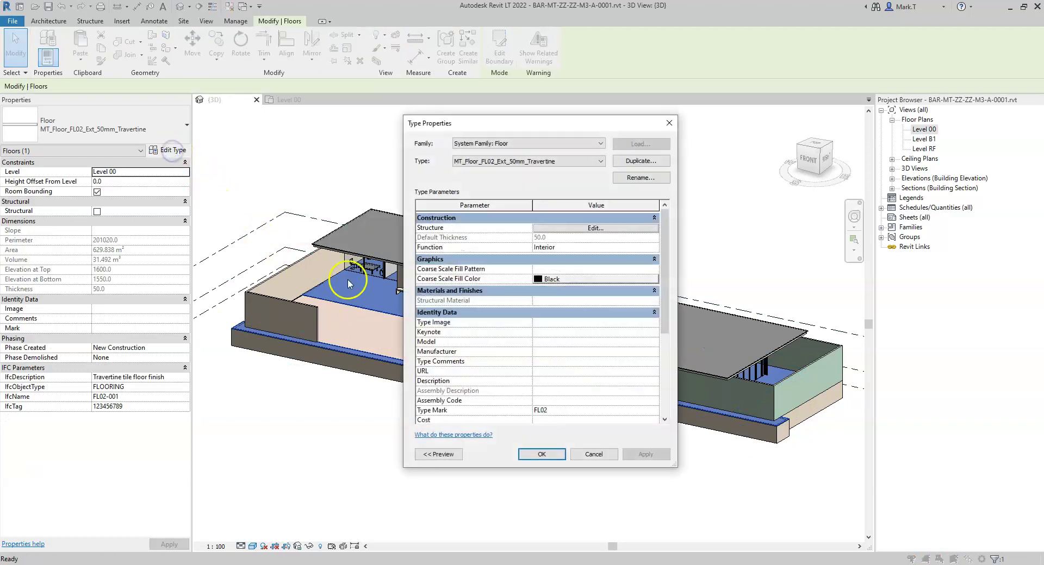
left_click_drag(663, 290, 664, 374)
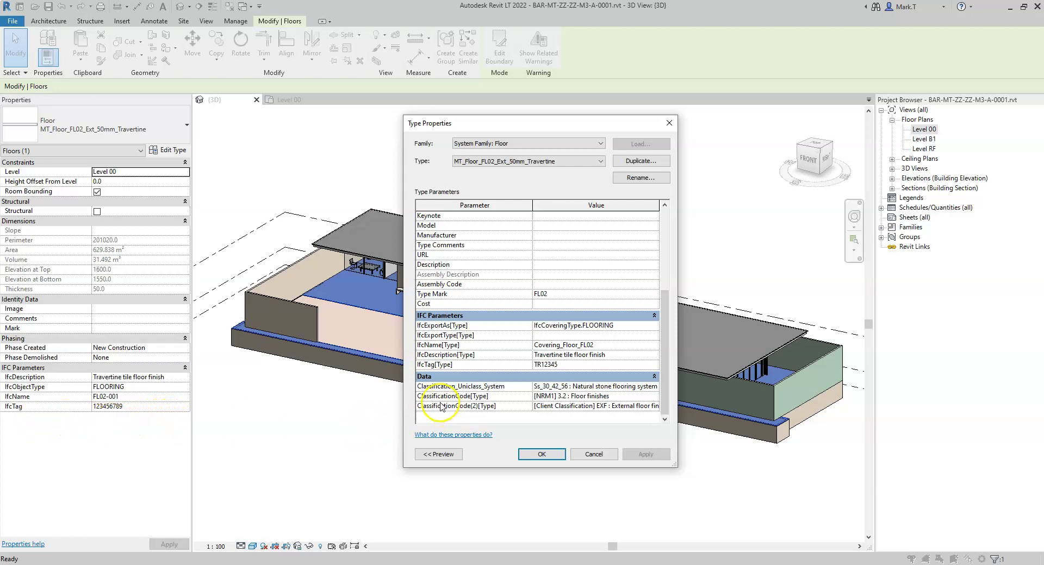
mouse_move(436, 401)
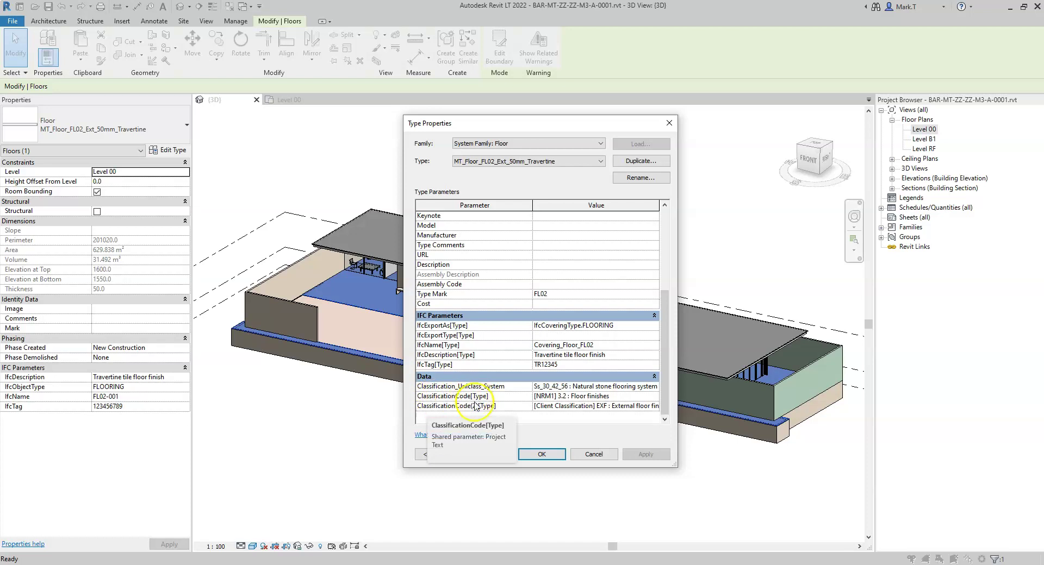
mouse_move(474, 411)
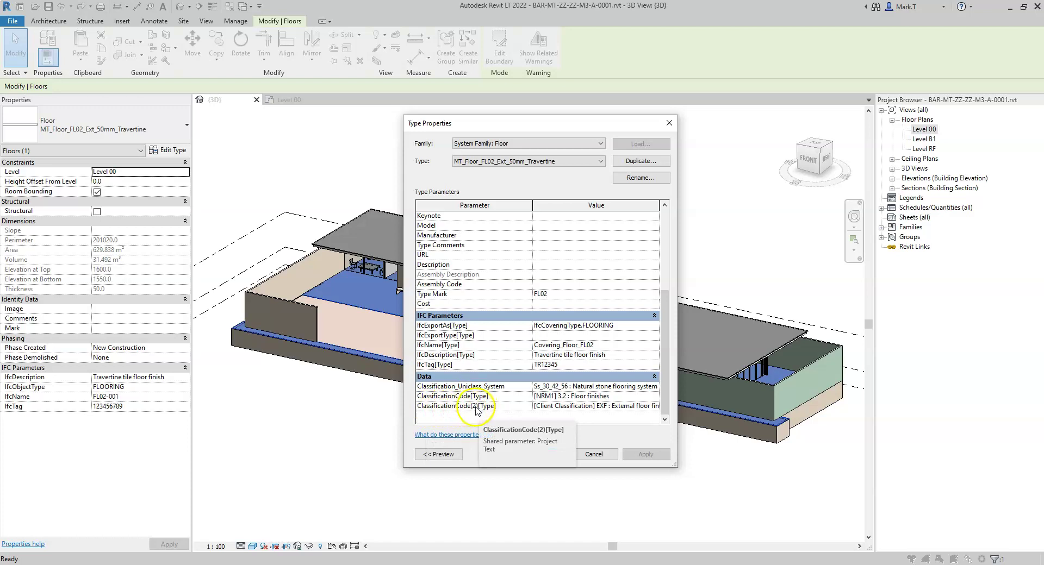
left_click(542, 454)
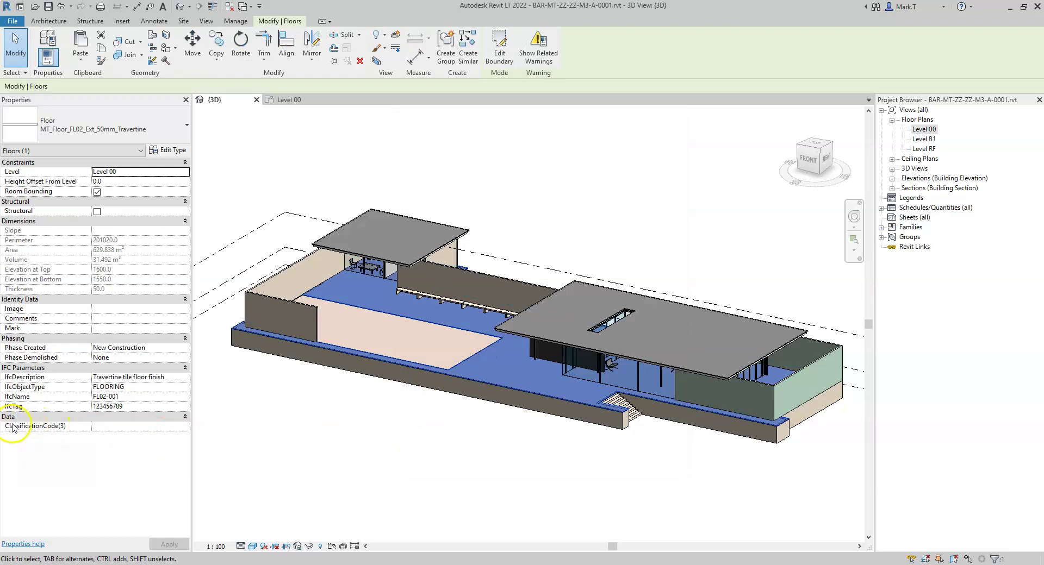
mouse_move(66, 430)
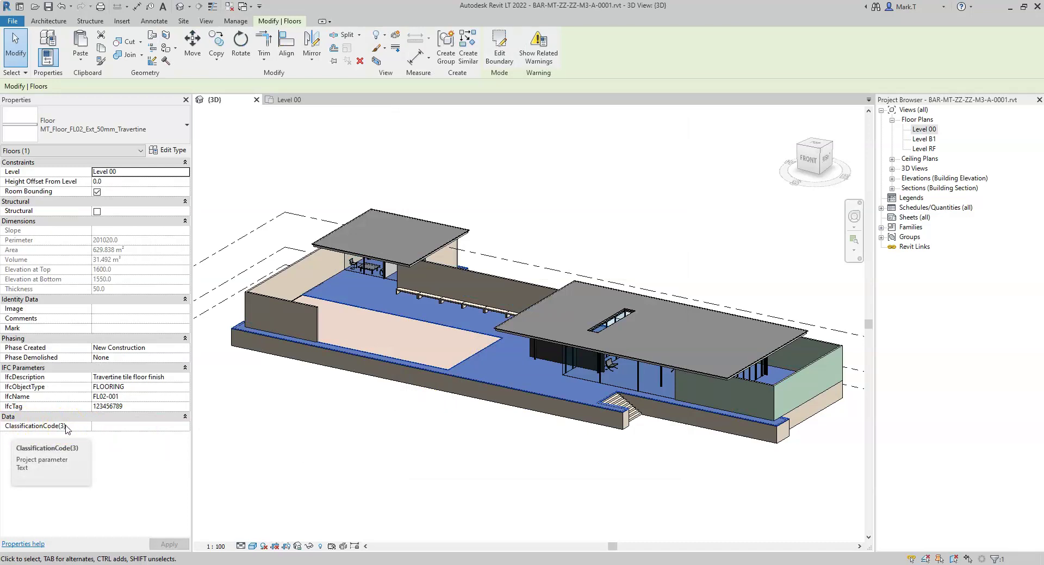